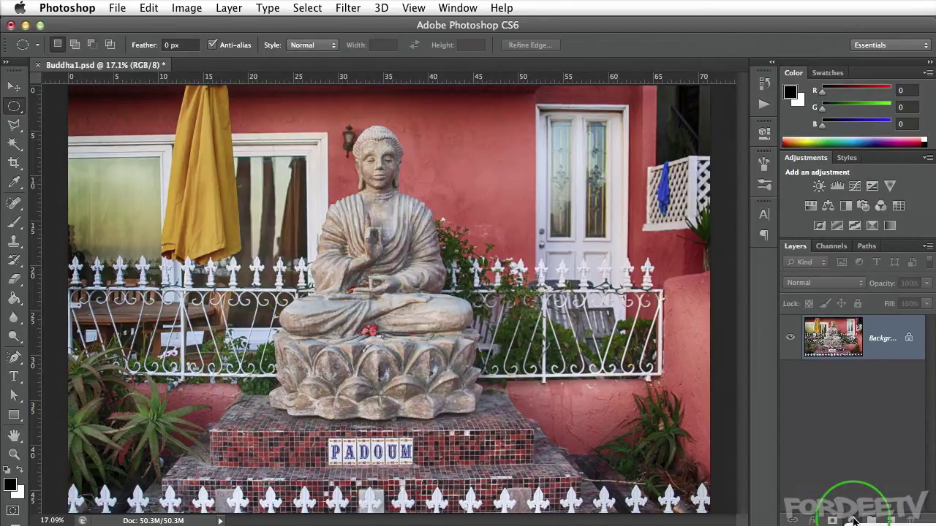
# Add a Curves adjustment layer and shape its Red curve with shadows at about input 57, output 82 and highlights at input 199, output 167.
pyautogui.click(854, 187)
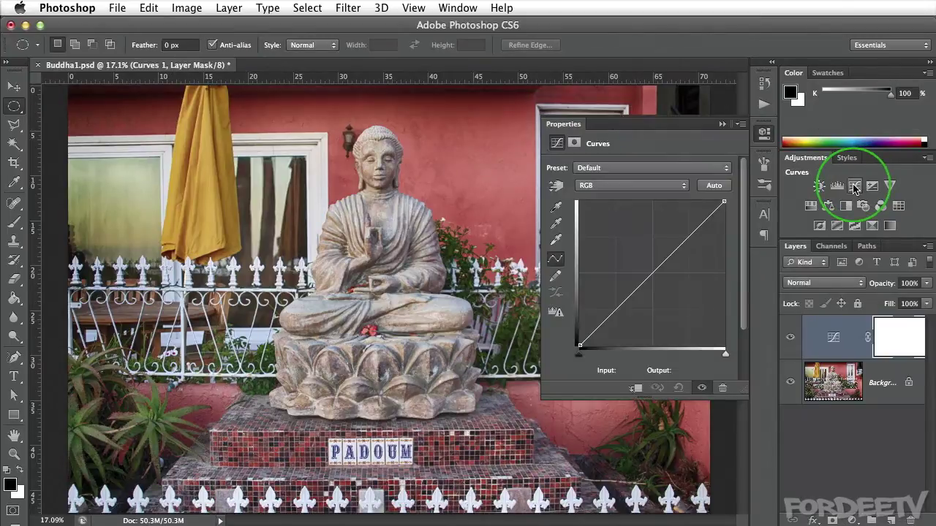
pyautogui.click(620, 188)
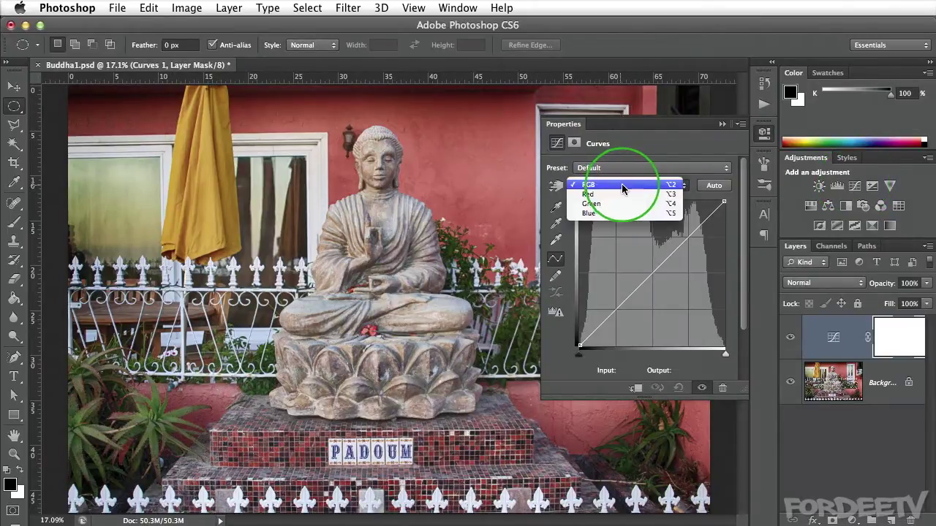
pyautogui.click(624, 197)
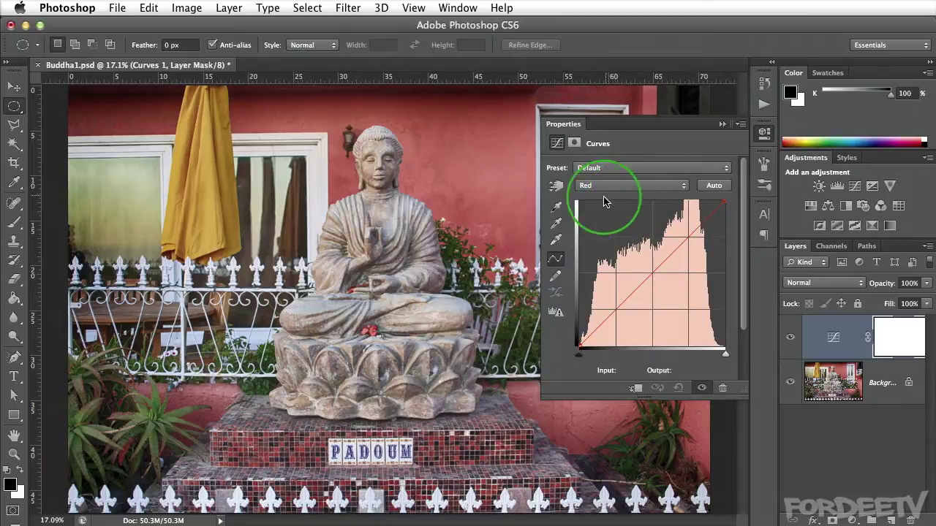
pyautogui.moveTo(610, 314); pyautogui.dragTo(610, 299)
pyautogui.moveTo(683, 234); pyautogui.dragTo(692, 251)
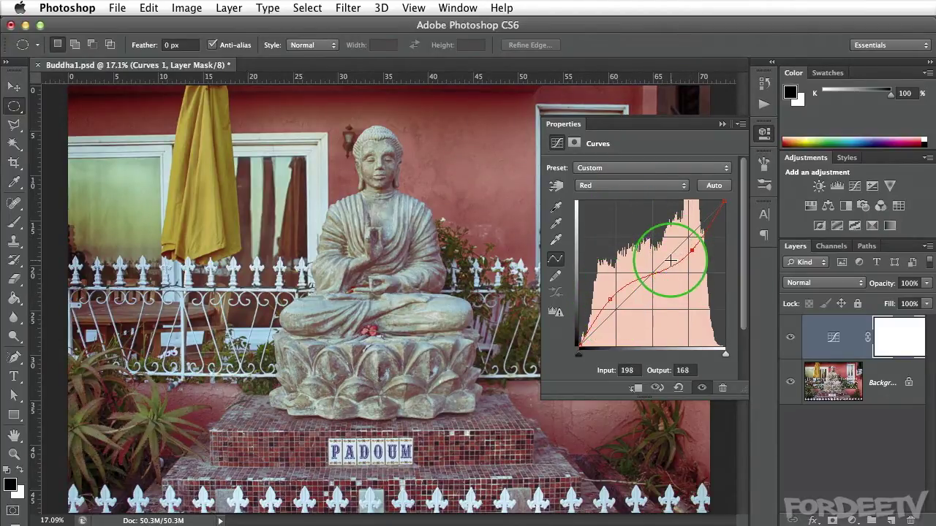
pyautogui.moveTo(692, 251); pyautogui.dragTo(693, 250)
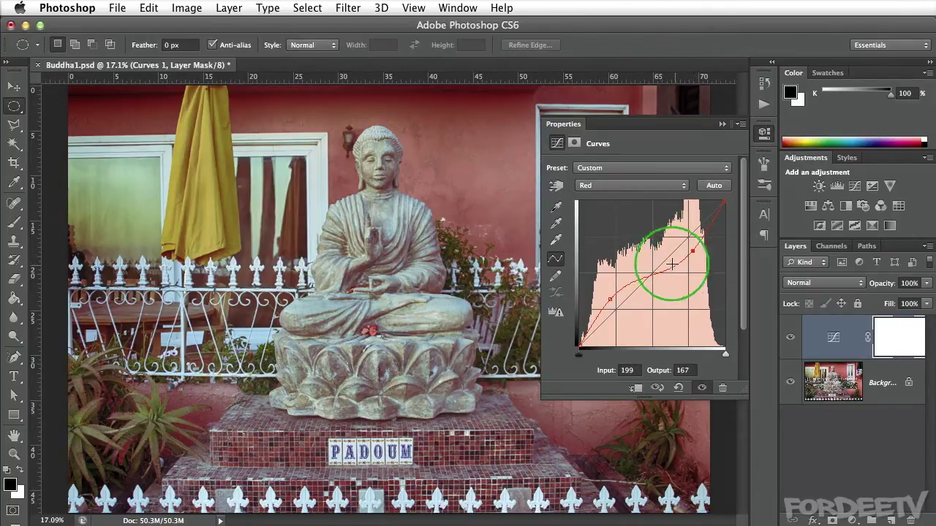
pyautogui.moveTo(610, 299)
pyautogui.mouseDown()
pyautogui.moveTo(591, 251)
pyautogui.moveTo(612, 300)
pyautogui.mouseUp()
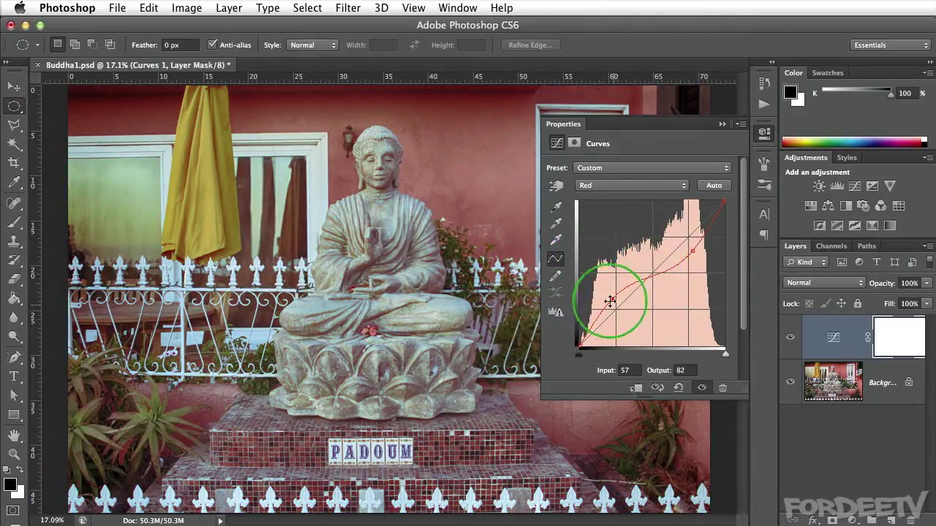
# Shape the Green channel curve by raising shadows to about input 54, output 82 and lowering highlights to input 192, output 161.
pyautogui.click(591, 186)
pyautogui.click(598, 198)
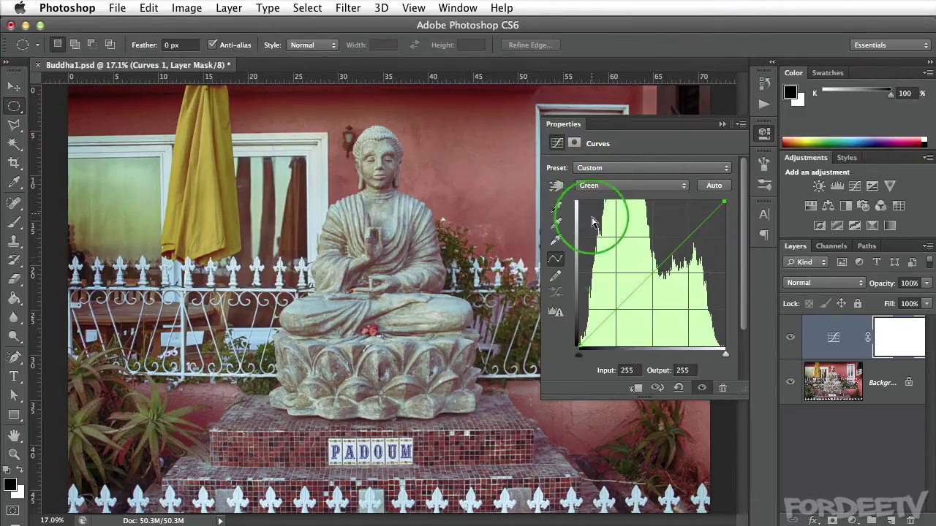
pyautogui.moveTo(610, 313); pyautogui.dragTo(611, 299)
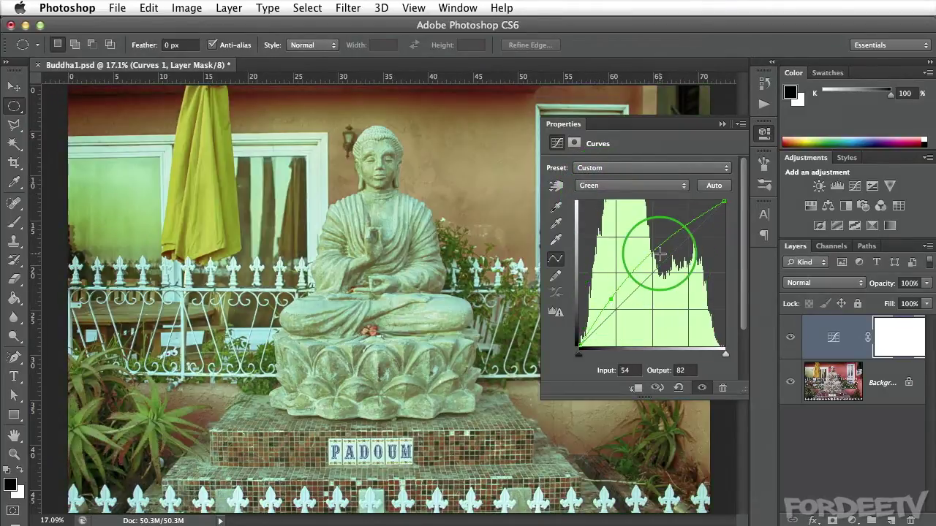
pyautogui.moveTo(689, 236); pyautogui.dragTo(687, 252)
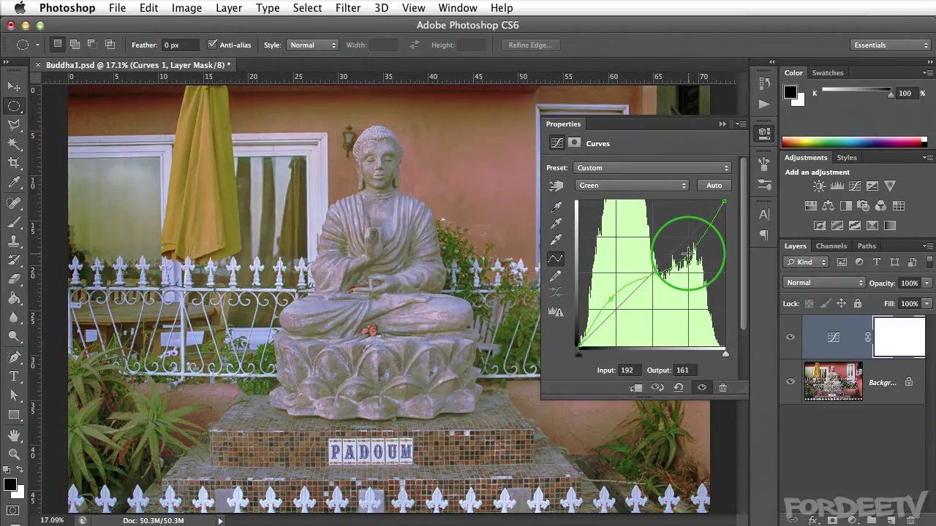
# Shape the Blue channel curve by lowering shadows to about input 67, output 40 and raising highlights to input 168, output 194.
pyautogui.click(600, 189)
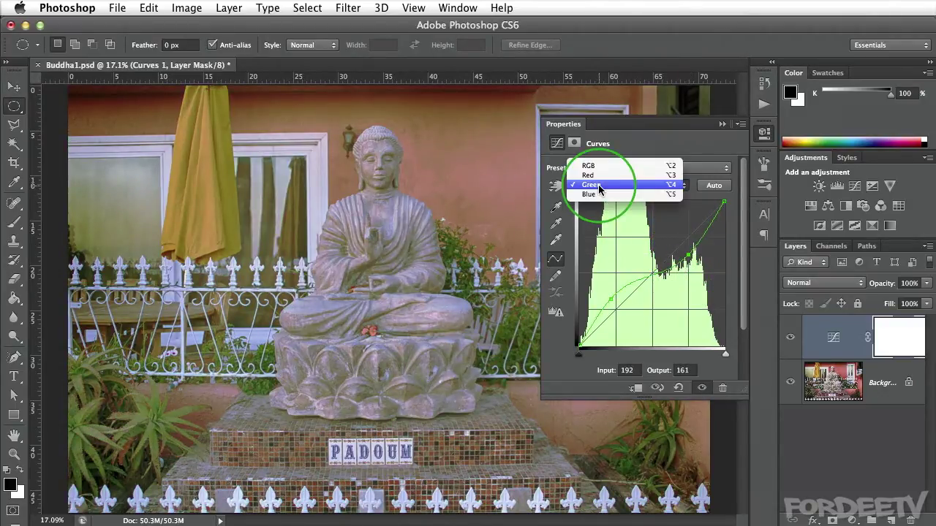
pyautogui.click(594, 195)
pyautogui.moveTo(611, 310)
pyautogui.mouseDown()
pyautogui.moveTo(623, 311)
pyautogui.moveTo(620, 334)
pyautogui.moveTo(618, 322)
pyautogui.mouseUp()
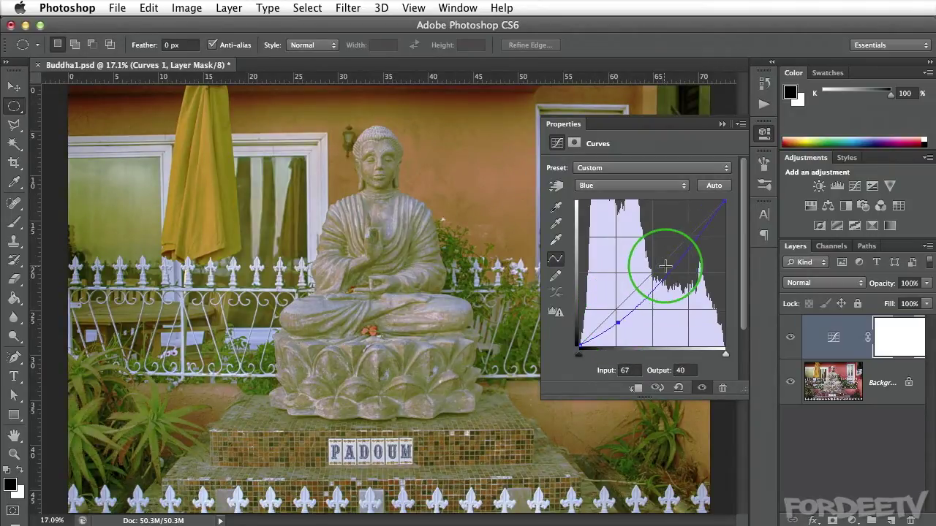
pyautogui.click(688, 246)
pyautogui.moveTo(688, 247)
pyautogui.mouseDown()
pyautogui.moveTo(668, 226)
pyautogui.moveTo(674, 235)
pyautogui.mouseUp()
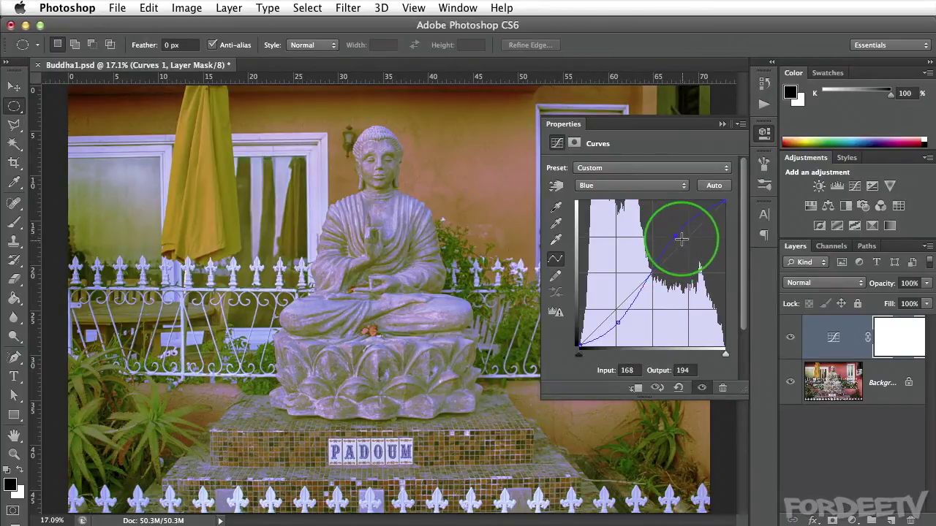
pyautogui.click(763, 136)
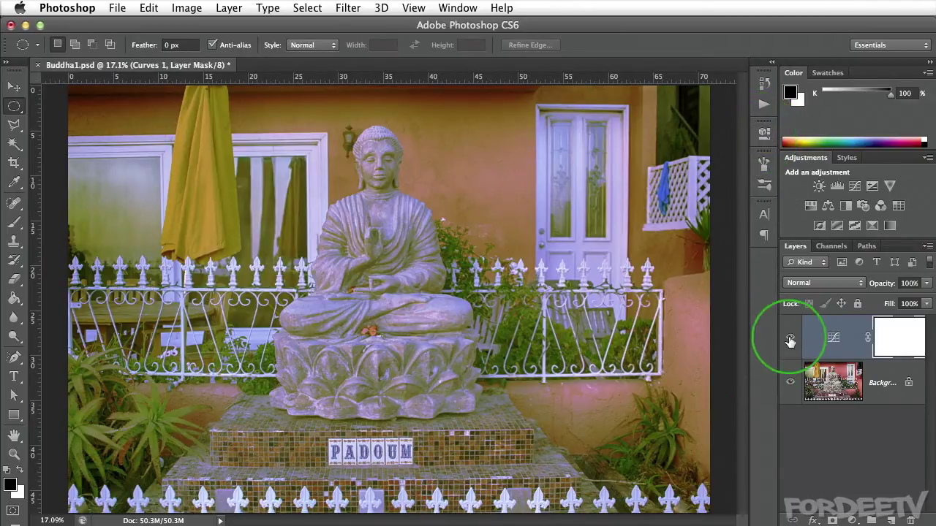
# Toggle the Curves layer's visibility to compare the image before and after the colour change, leaving the layer shown.
pyautogui.click(790, 339)
pyautogui.click(790, 339)
pyautogui.click(790, 340)
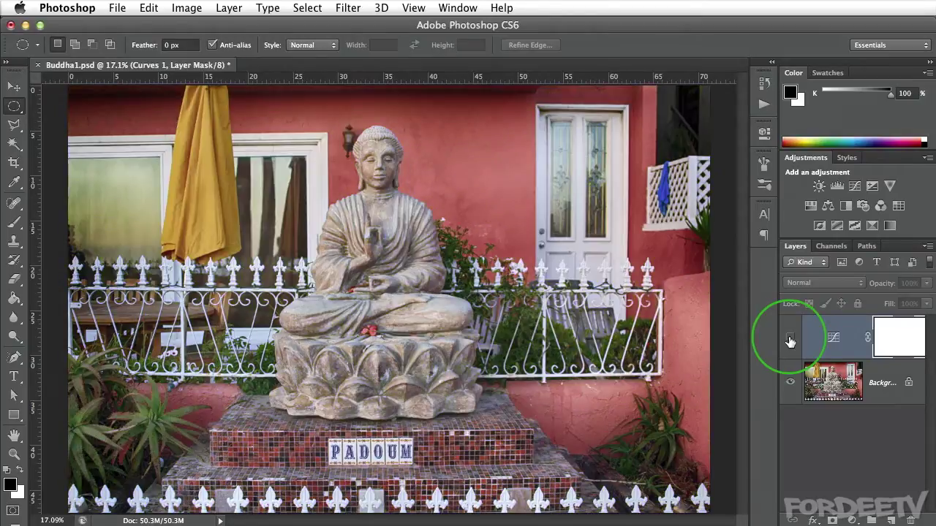
pyautogui.click(790, 339)
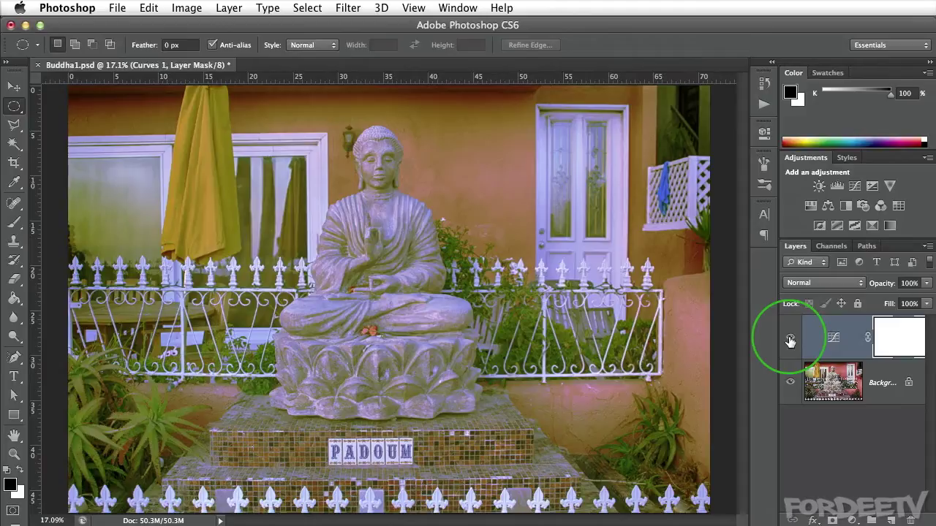
# Add a Vibrance adjustment layer with vibrance set to 50 and saturation set to 5.
pyautogui.click(853, 519)
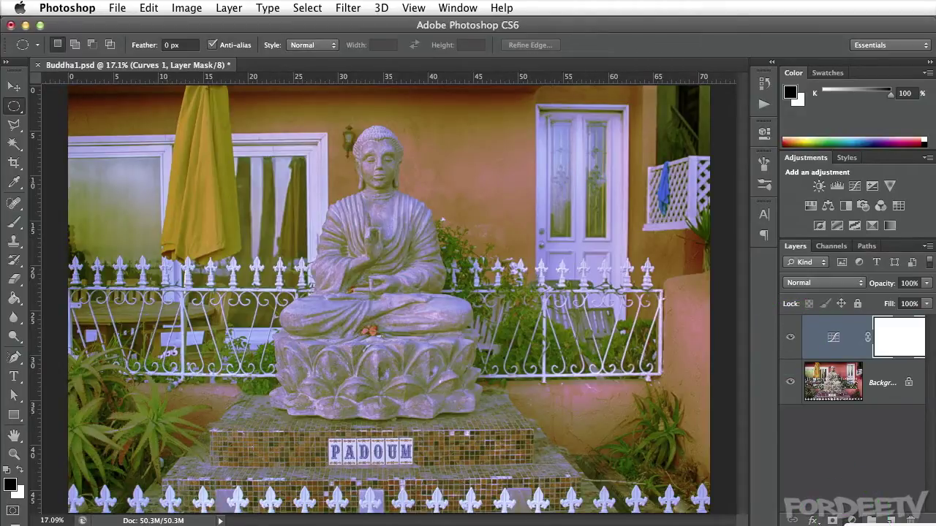
pyautogui.click(784, 282)
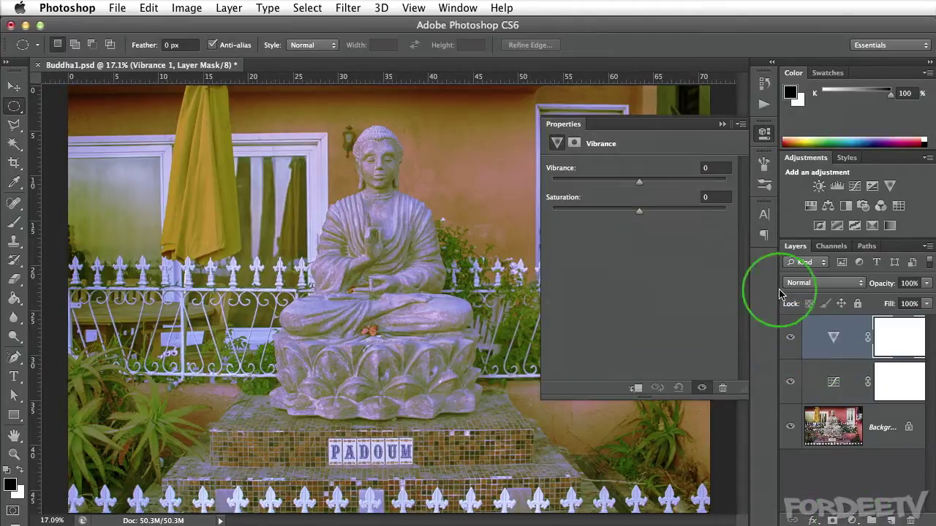
pyautogui.click(715, 168)
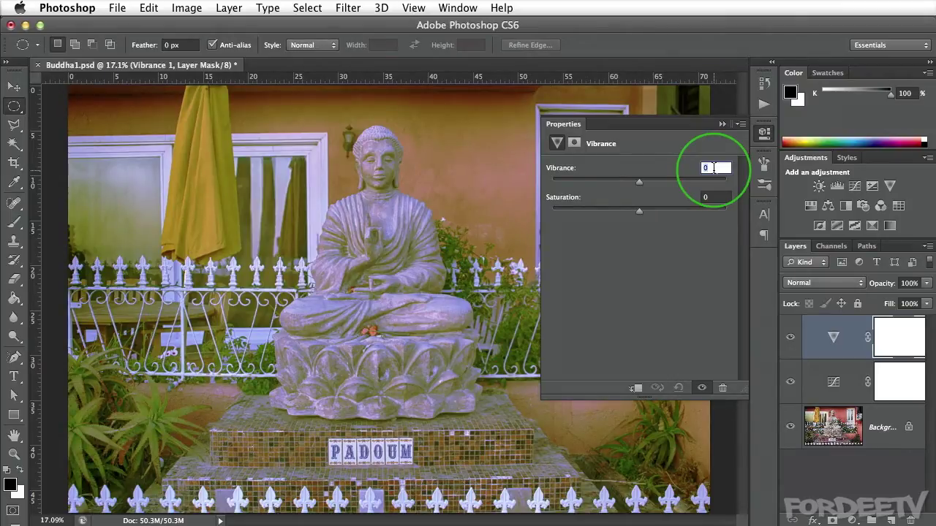
pyautogui.write('50')
pyautogui.click(710, 197)
pyautogui.write('5')
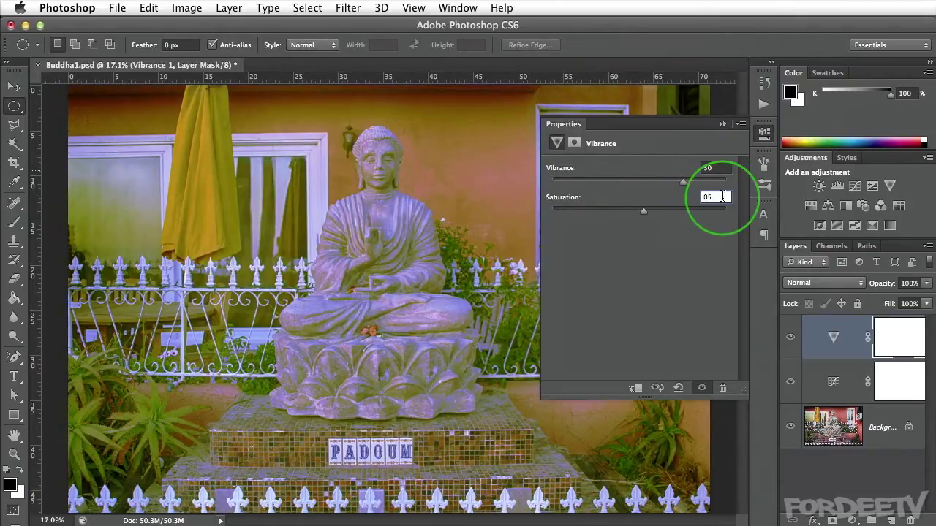
pyautogui.press('Return')
pyautogui.click(763, 134)
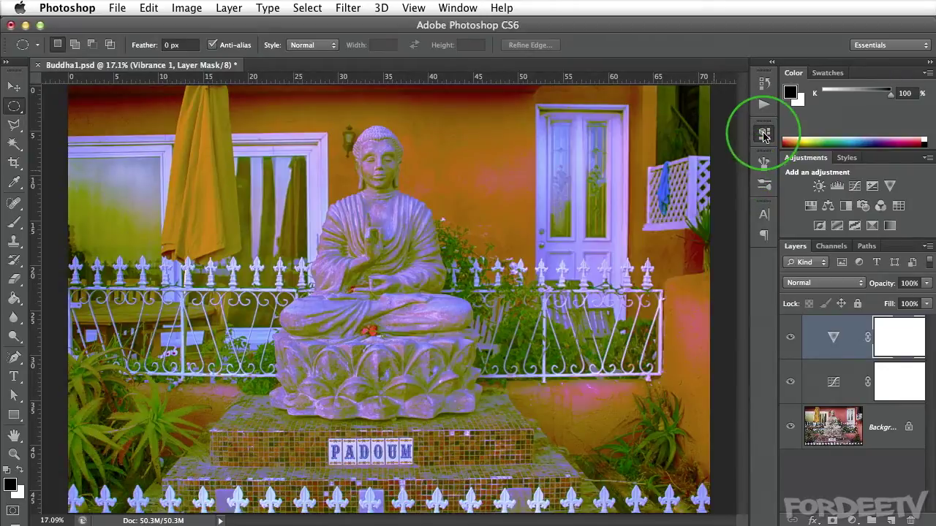
# Toggle the Vibrance layer's visibility to compare its effect, leaving the layer hidden.
pyautogui.click(790, 338)
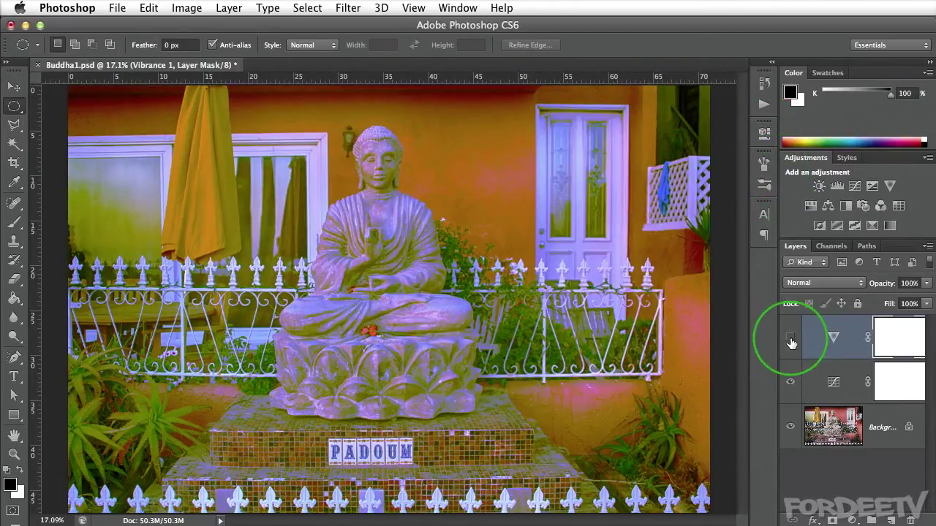
pyautogui.click(791, 339)
pyautogui.click(794, 336)
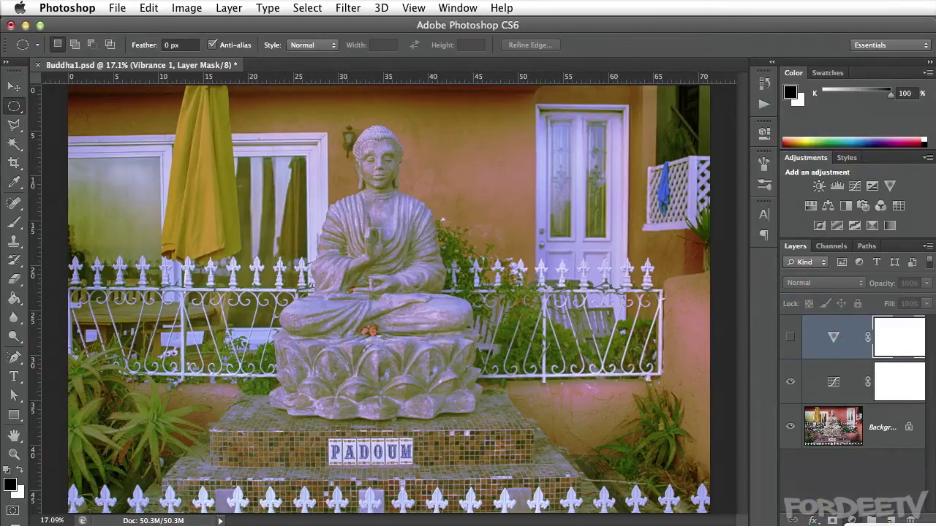
# Add a Hue/Saturation adjustment layer above the Vibrance layer and raise its saturation to +27.
pyautogui.click(810, 206)
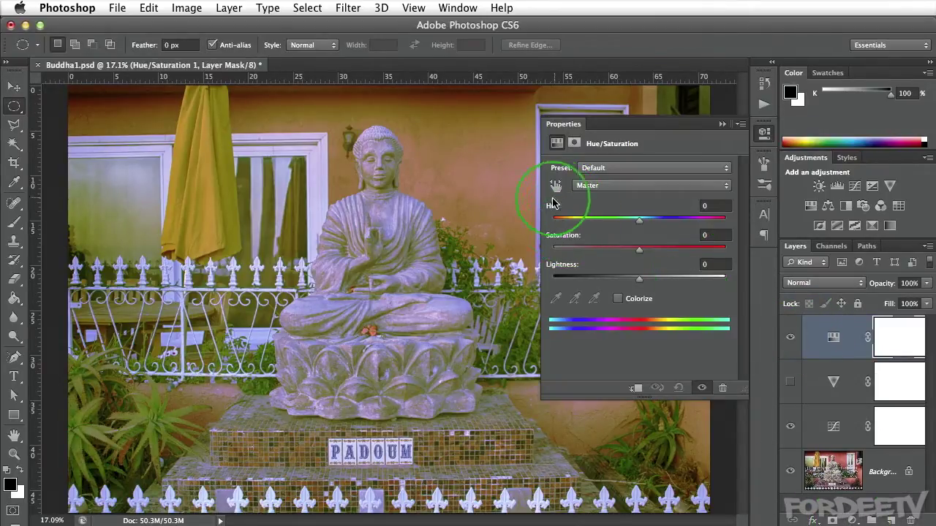
pyautogui.moveTo(636, 249); pyautogui.dragTo(663, 249)
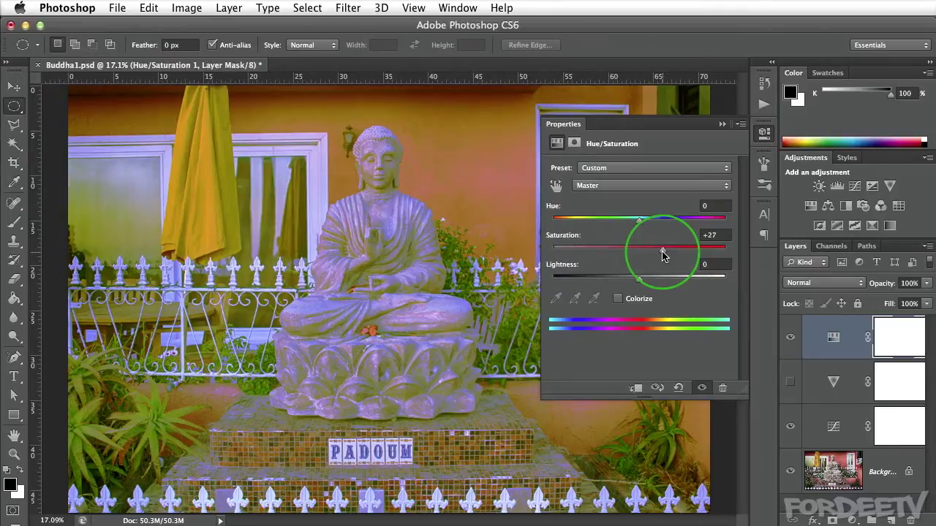
pyautogui.click(762, 136)
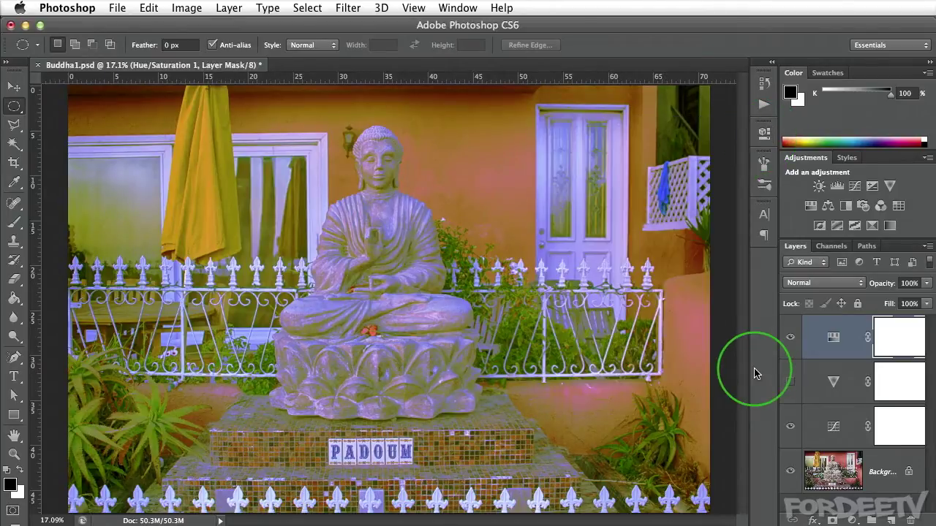
# Compare the Hue/Saturation and Vibrance effects by toggling both layers, leaving Hue/Saturation hidden and Vibrance shown.
pyautogui.click(791, 337)
pyautogui.click(790, 337)
pyautogui.click(791, 337)
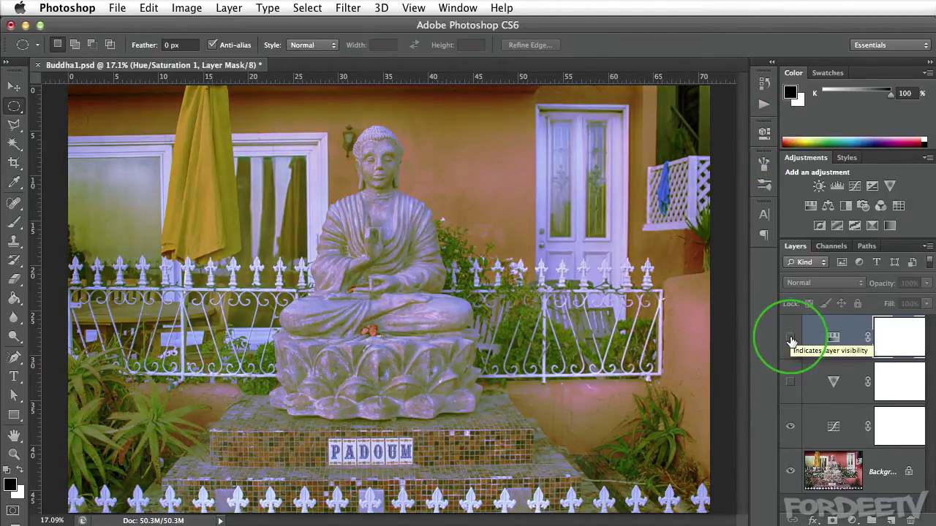
pyautogui.click(789, 385)
pyautogui.click(790, 385)
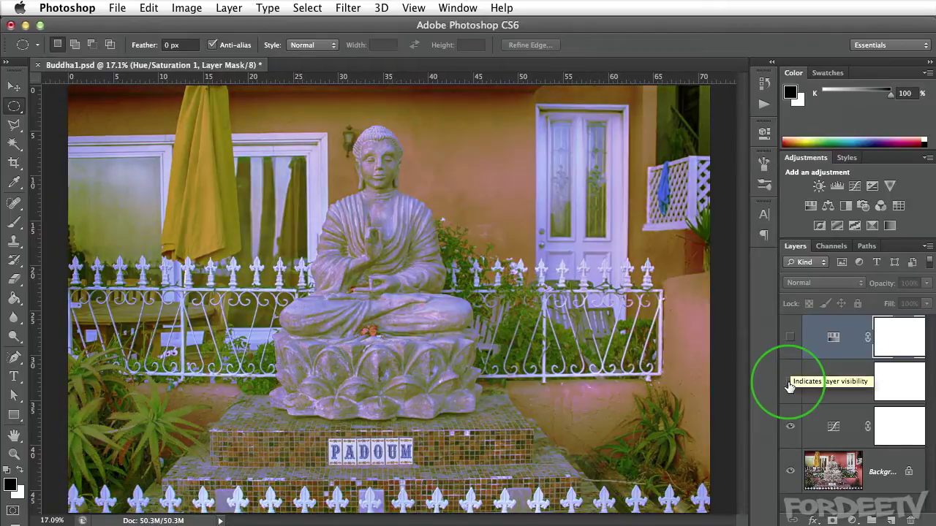
pyautogui.click(790, 385)
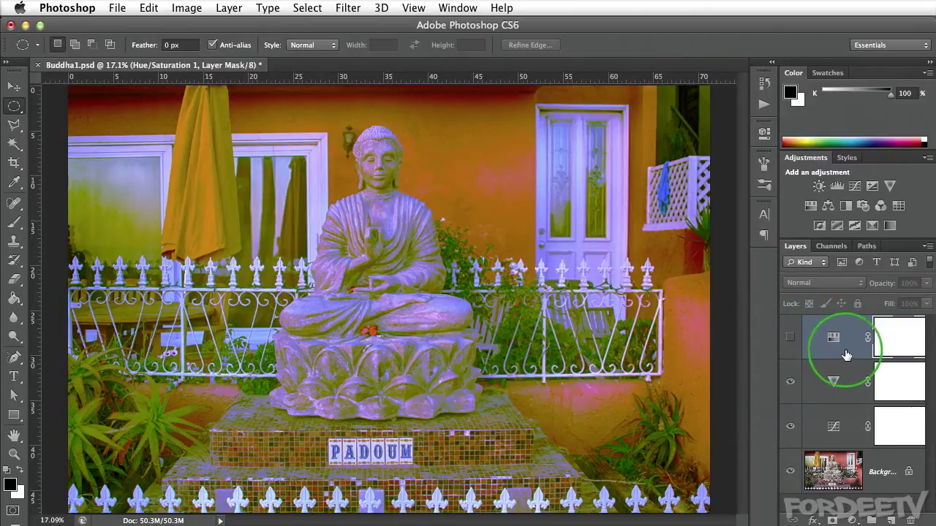
# Delete the Hue/Saturation adjustment layer together with its layer mask.
pyautogui.moveTo(814, 337); pyautogui.dragTo(914, 519)
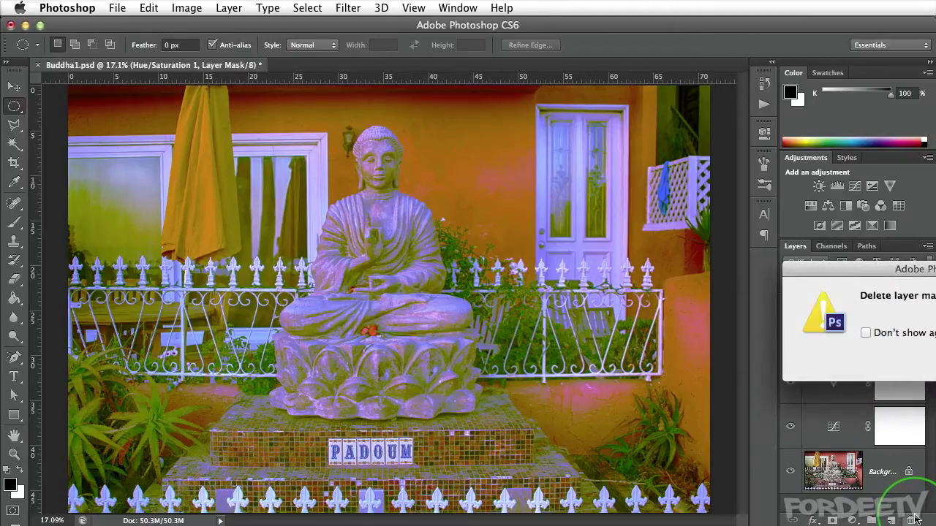
pyautogui.press('Return')
pyautogui.click(914, 519)
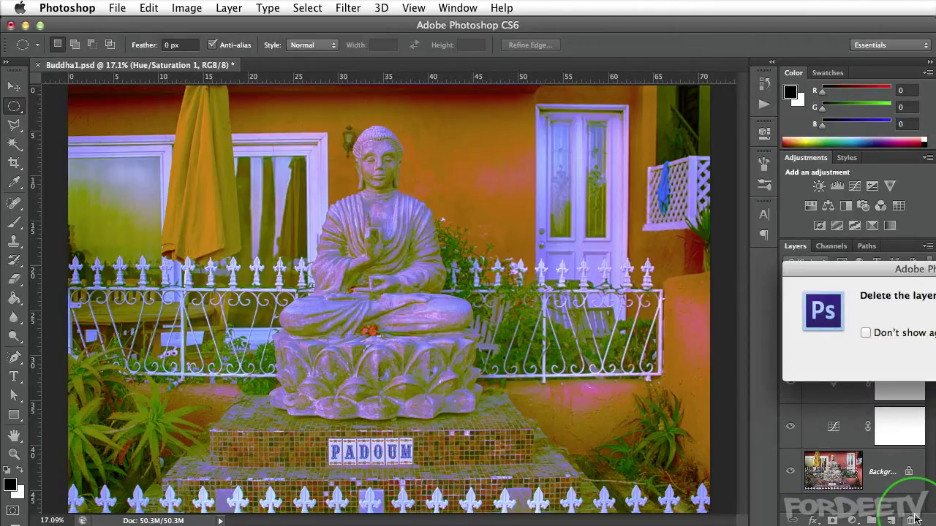
pyautogui.press('Return')
pyautogui.click(853, 335)
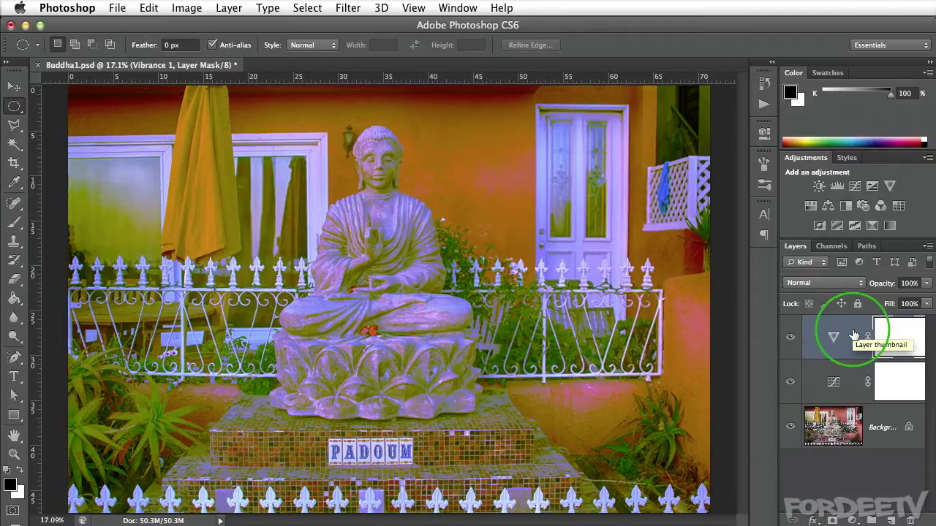
# Add a second Curves layer on top with a contrast-boosting RGB S-curve, shadows at about input 83, output 31 and highlights at input 171, output 216.
pyautogui.click(854, 187)
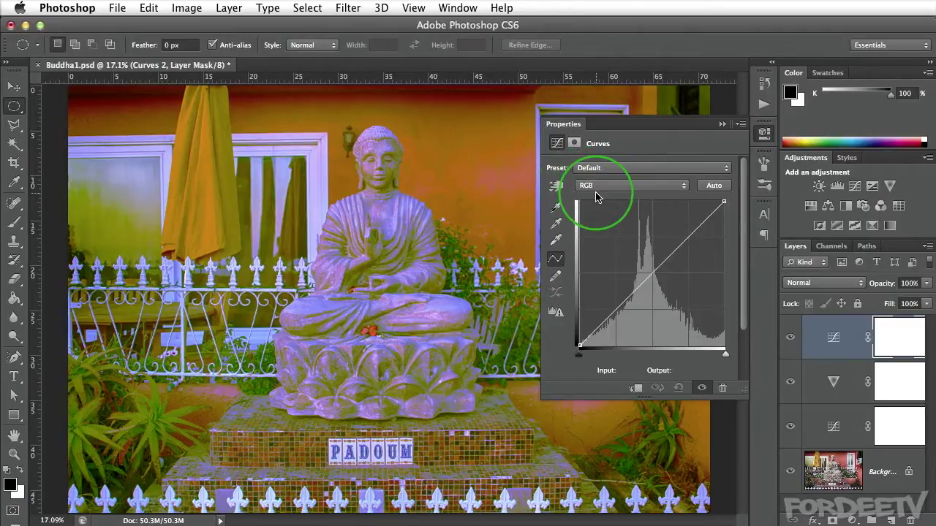
pyautogui.moveTo(615, 310); pyautogui.dragTo(618, 322)
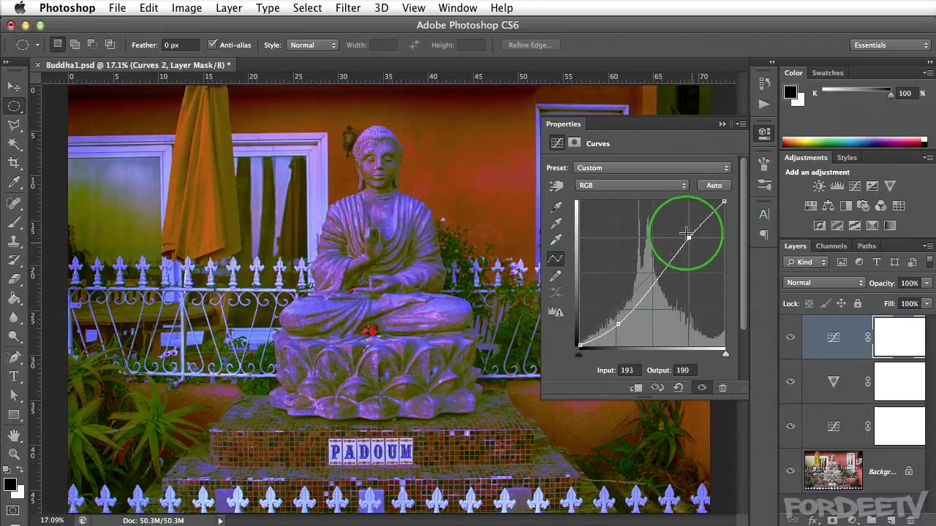
pyautogui.moveTo(679, 229); pyautogui.dragTo(677, 226)
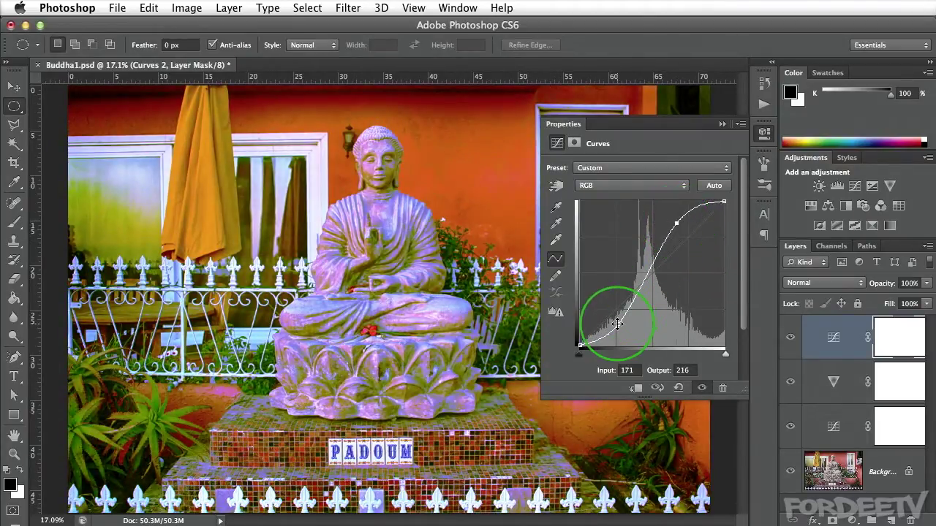
pyautogui.moveTo(618, 324); pyautogui.dragTo(627, 328)
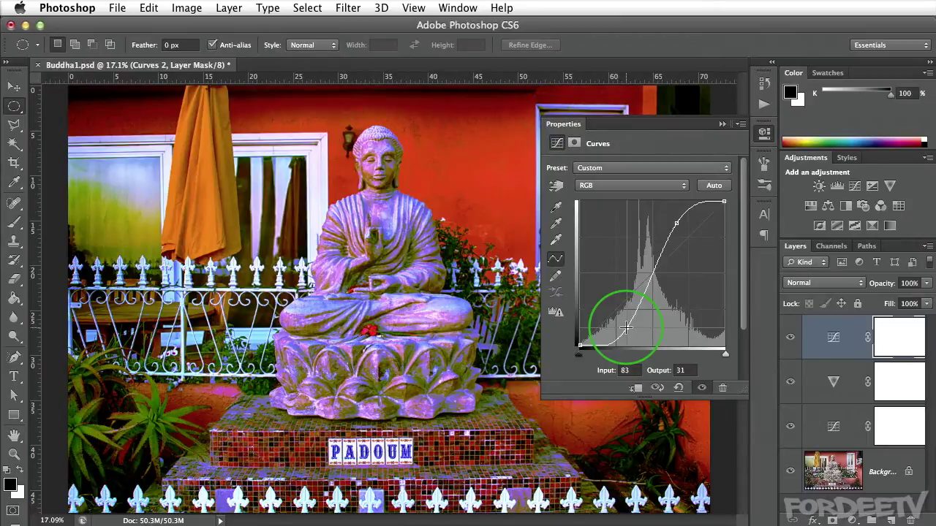
# Compare the photo with and without the top Curves layer by toggling its visibility.
pyautogui.click(765, 133)
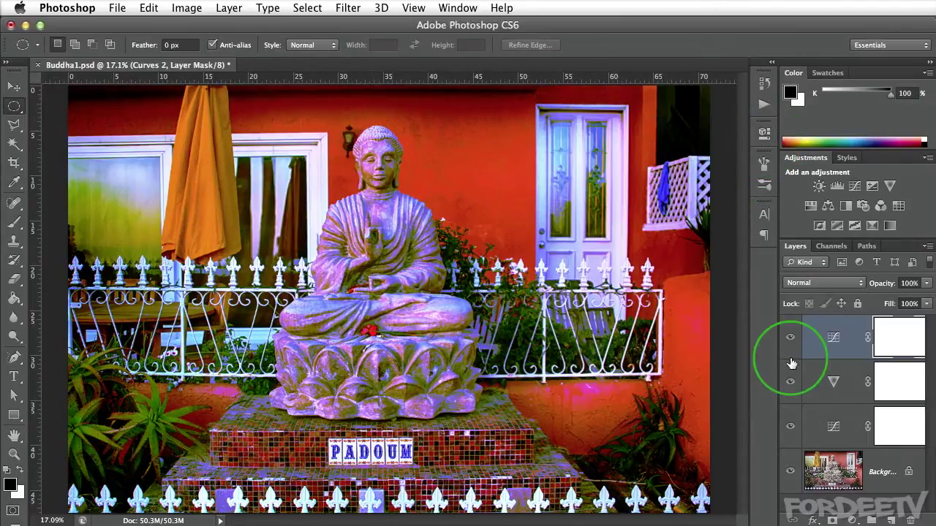
pyautogui.click(789, 338)
pyautogui.click(790, 337)
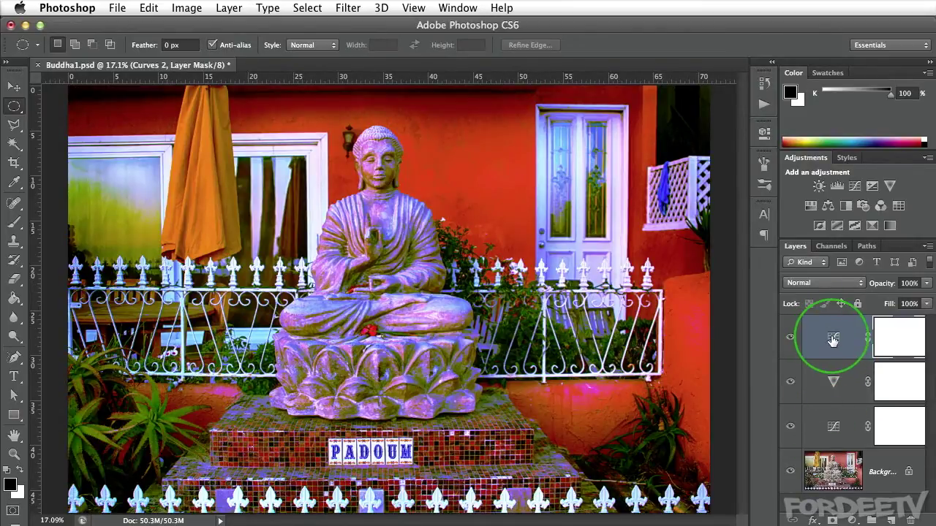
# Soften the shadows of the top Curves layer by moving its lower curve point to input 89, output 44.
pyautogui.doubleClick(833, 339)
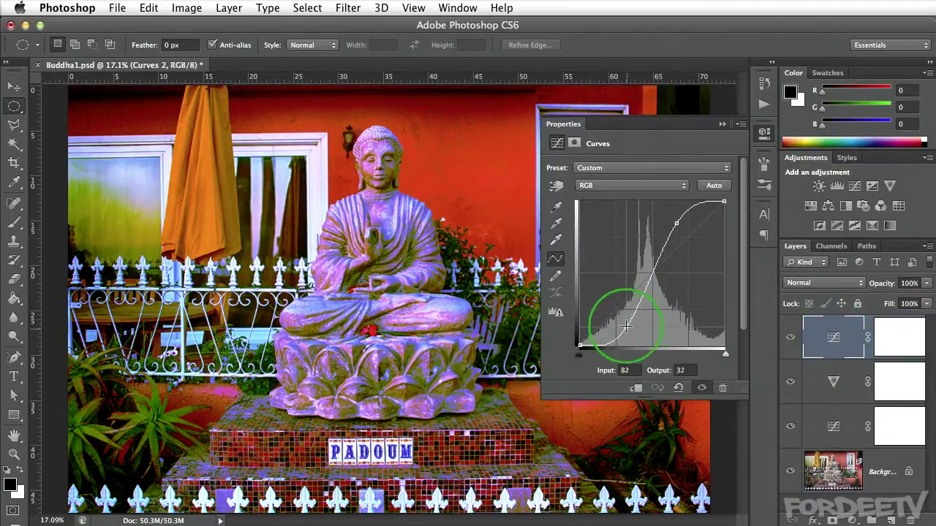
pyautogui.moveTo(627, 327); pyautogui.dragTo(629, 320)
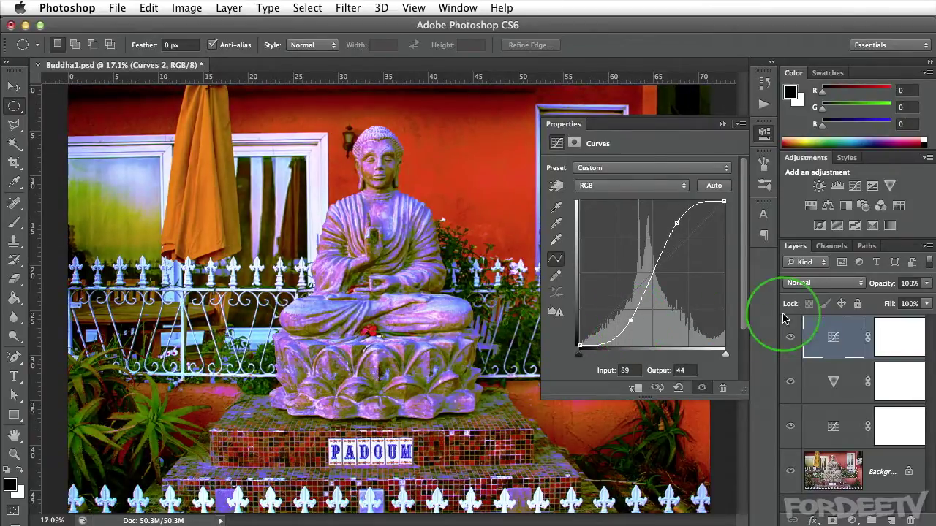
pyautogui.click(764, 137)
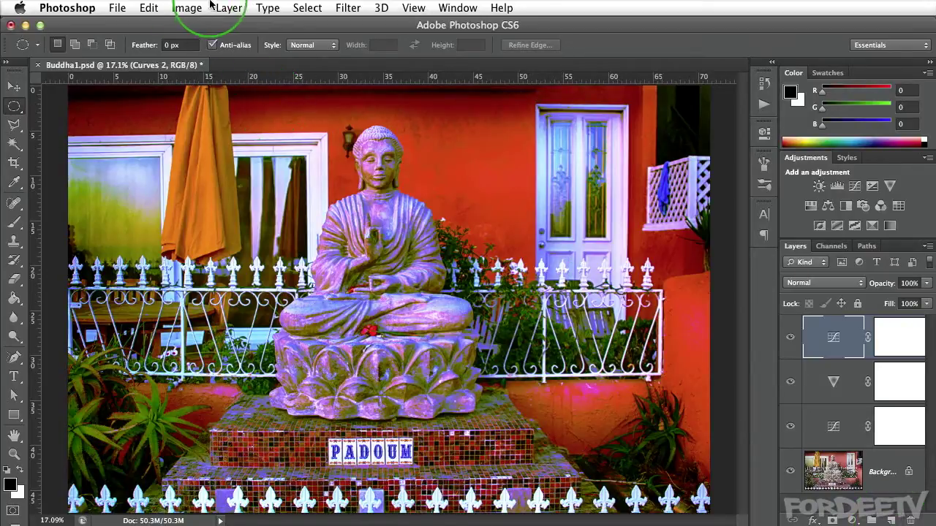
# Create a new layer named Layer 1 above the adjustment layers and fill it with the black foreground color.
pyautogui.click(234, 5)
pyautogui.moveTo(242, 25)
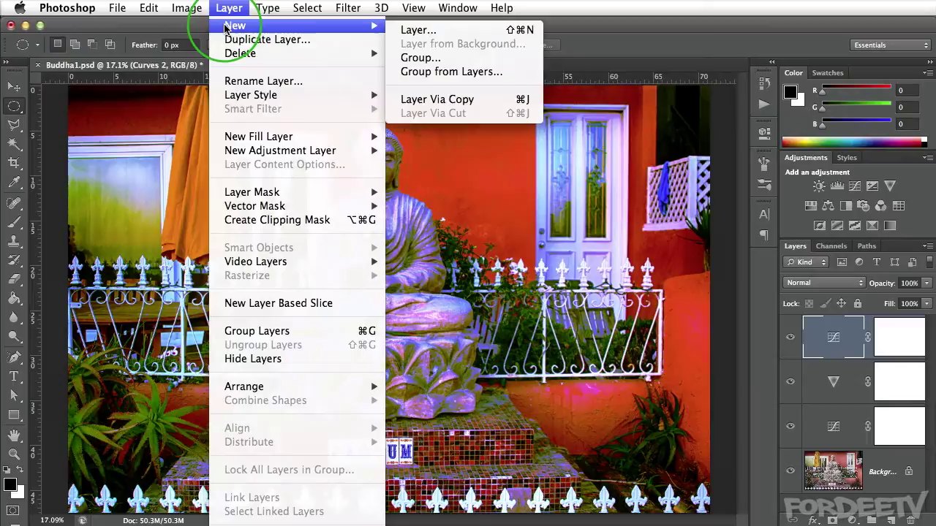
pyautogui.click(412, 29)
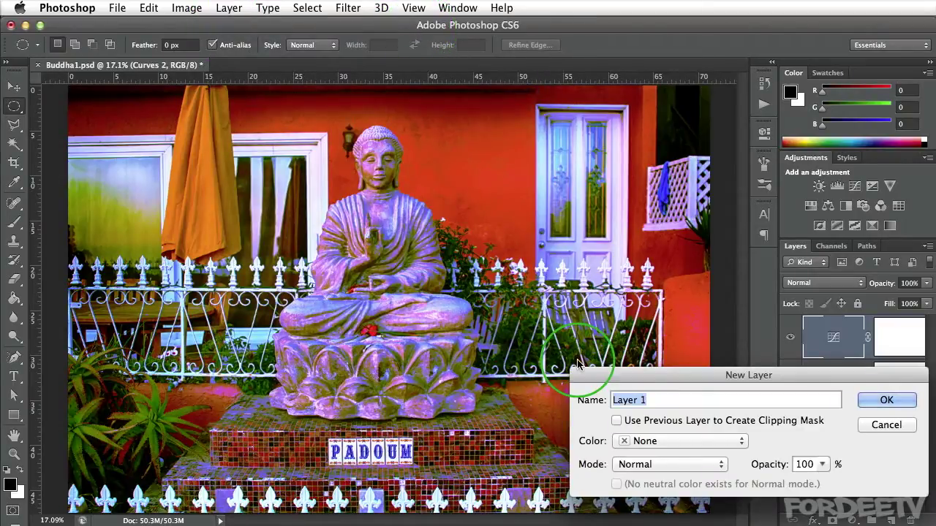
pyautogui.click(881, 398)
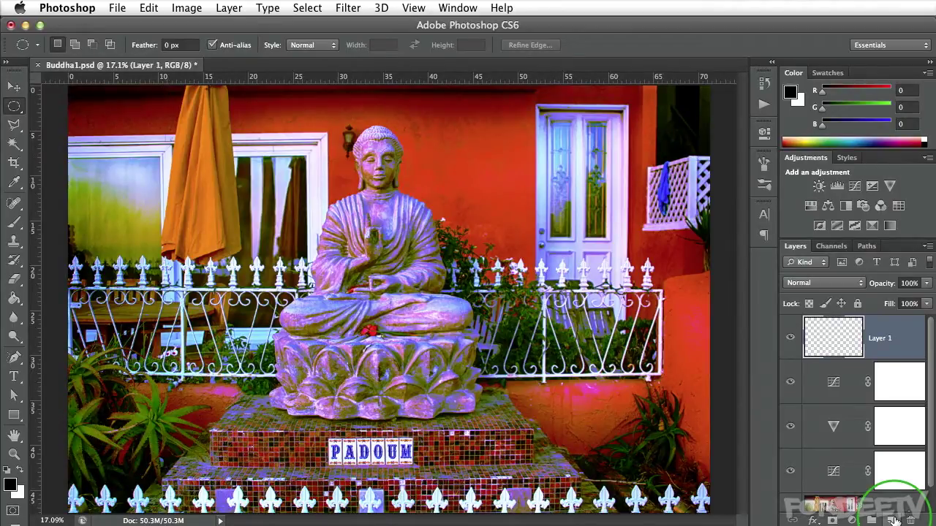
pyautogui.doubleClick(895, 338)
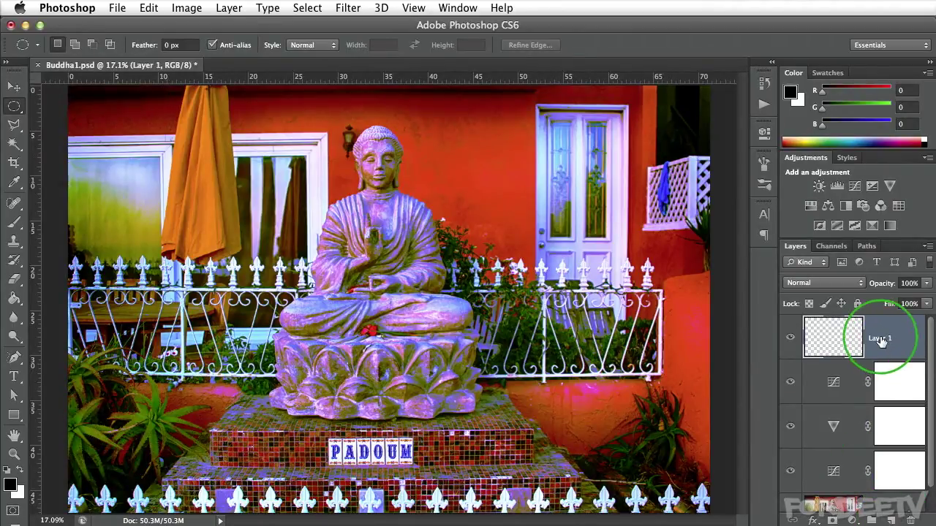
pyautogui.press('Return')
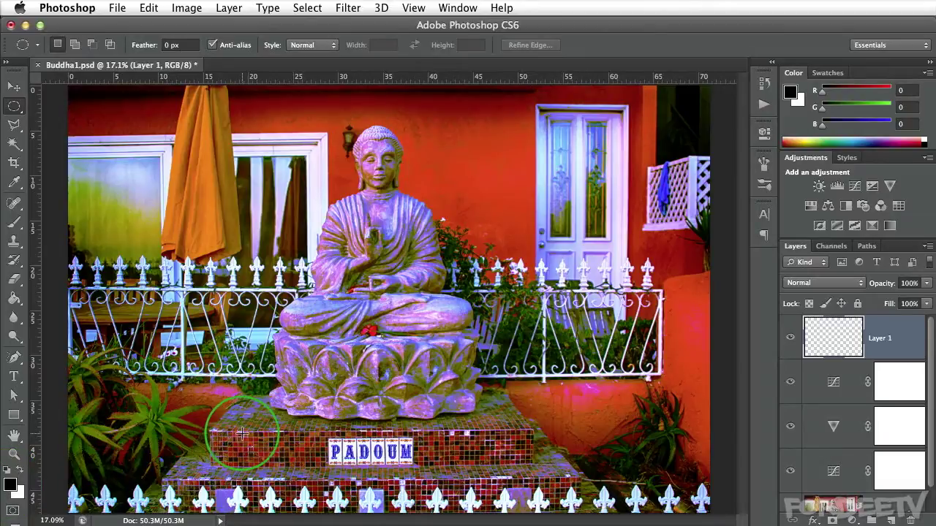
pyautogui.hotkey('alt', 'BackSpace')
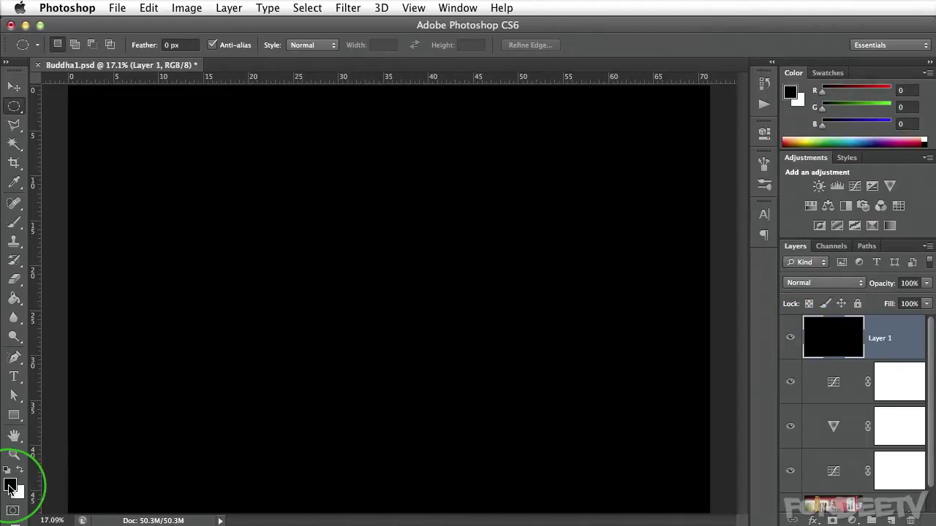
pyautogui.click(149, 7)
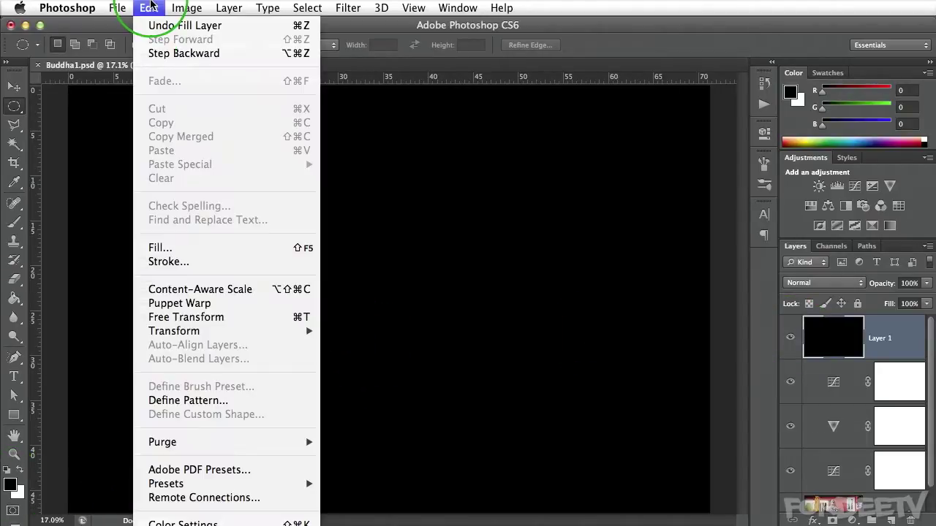
pyautogui.click(155, 247)
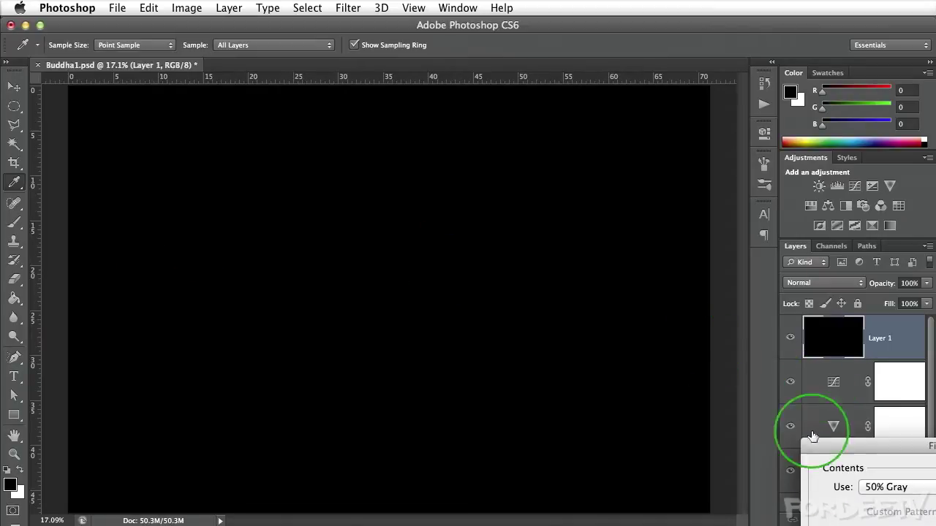
pyautogui.click(413, 273)
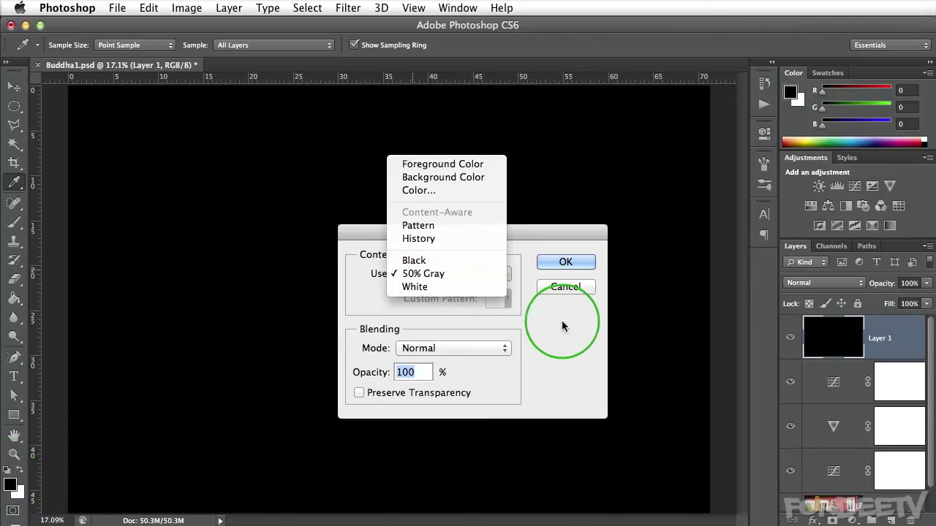
pyautogui.click(549, 290)
pyautogui.click(548, 290)
# Mask an ellipse, reaching almost to the canvas edges, out of the black layer and open the mask's properties.
pyautogui.press('m')
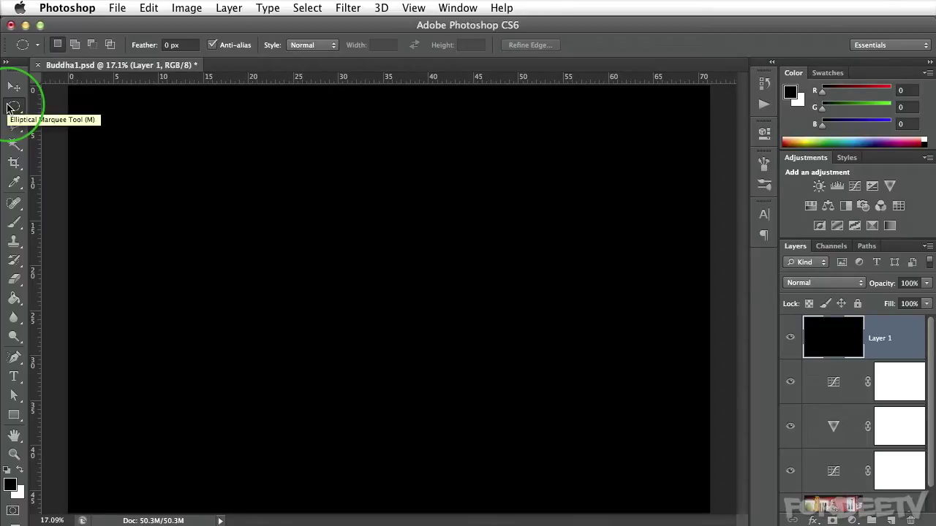
pyautogui.moveTo(7, 109); pyautogui.dragTo(62, 120)
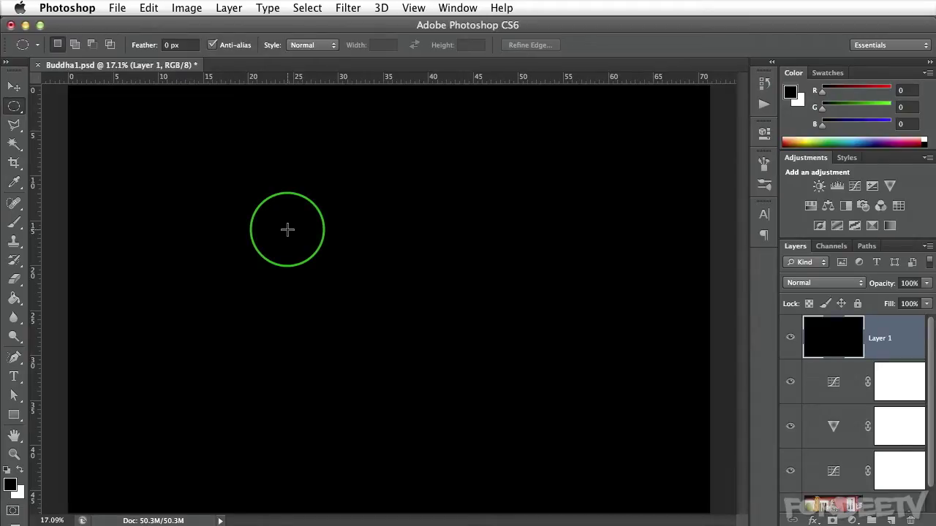
pyautogui.moveTo(106, 122); pyautogui.dragTo(654, 450)
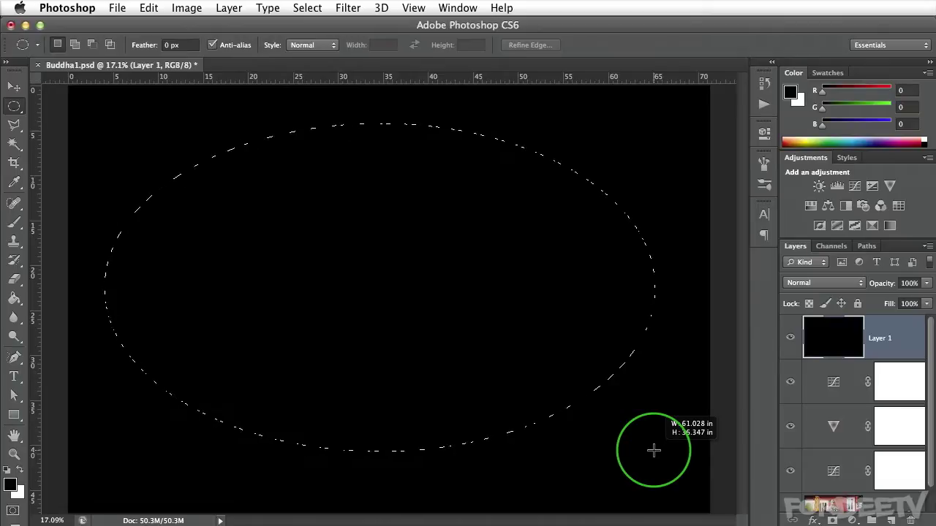
pyautogui.press('space')
pyautogui.moveTo(654, 451)
pyautogui.mouseDown()
pyautogui.moveTo(652, 443)
pyautogui.moveTo(648, 465)
pyautogui.moveTo(627, 427)
pyautogui.moveTo(705, 441)
pyautogui.moveTo(641, 454)
pyautogui.moveTo(677, 441)
pyautogui.moveTo(633, 426)
pyautogui.moveTo(668, 484)
pyautogui.moveTo(694, 486)
pyautogui.moveTo(692, 493)
pyautogui.mouseUp()
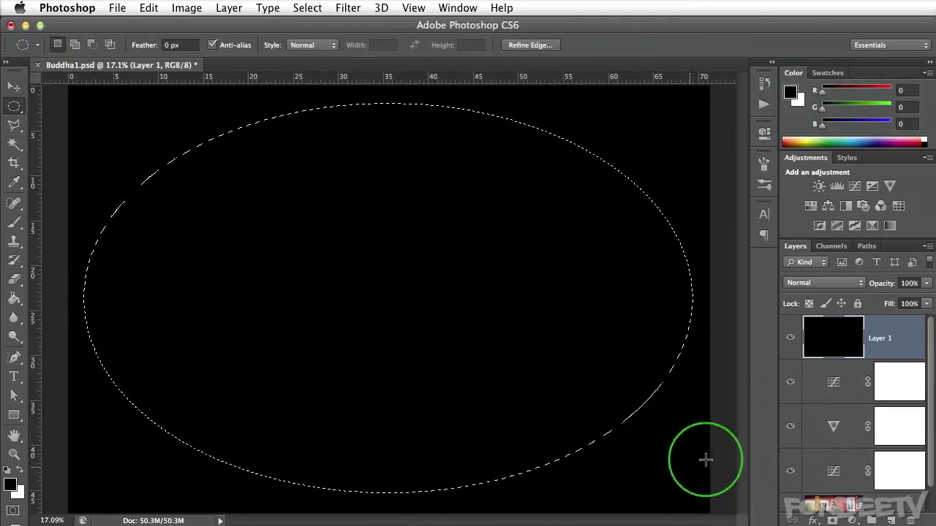
pyautogui.keyDown('alt'); pyautogui.click(832, 521); pyautogui.keyUp('alt')
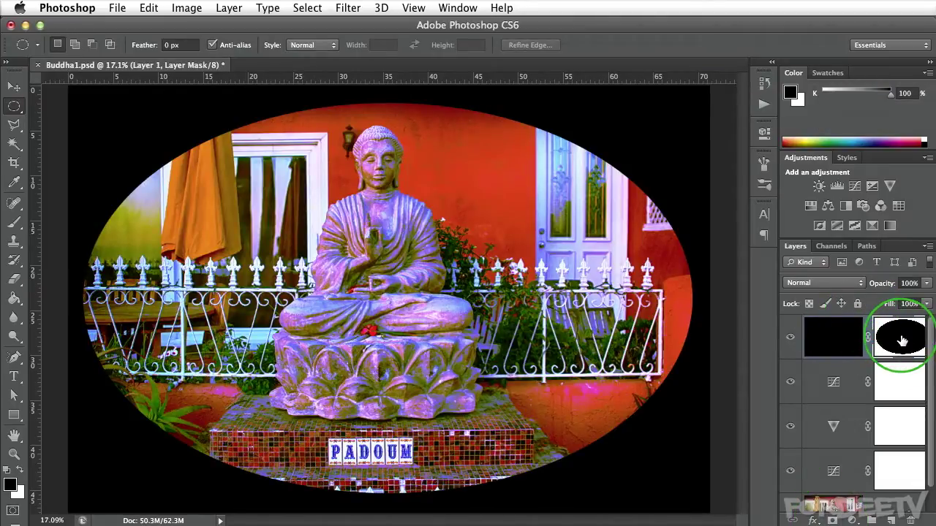
pyautogui.doubleClick(902, 340)
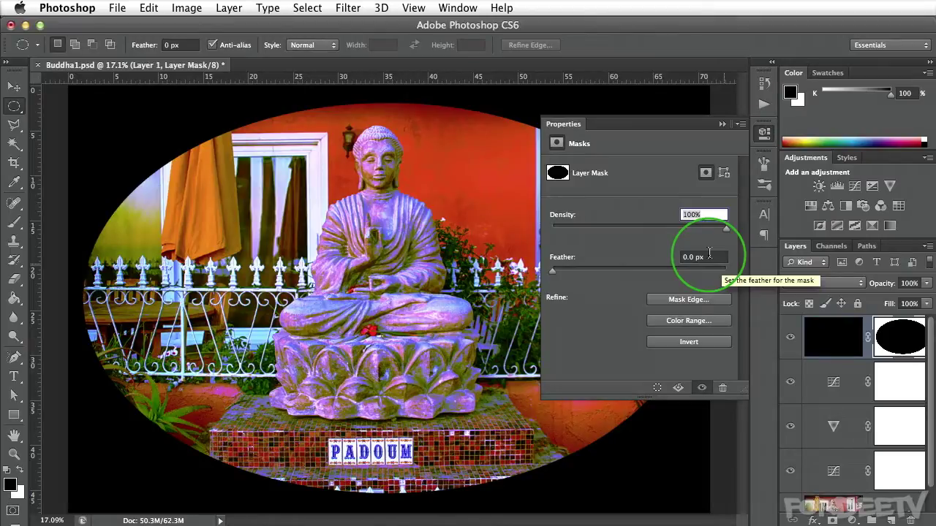
# Try inverting the black layer's mask and invert it back so the ellipse is hidden again.
pyautogui.click(659, 342)
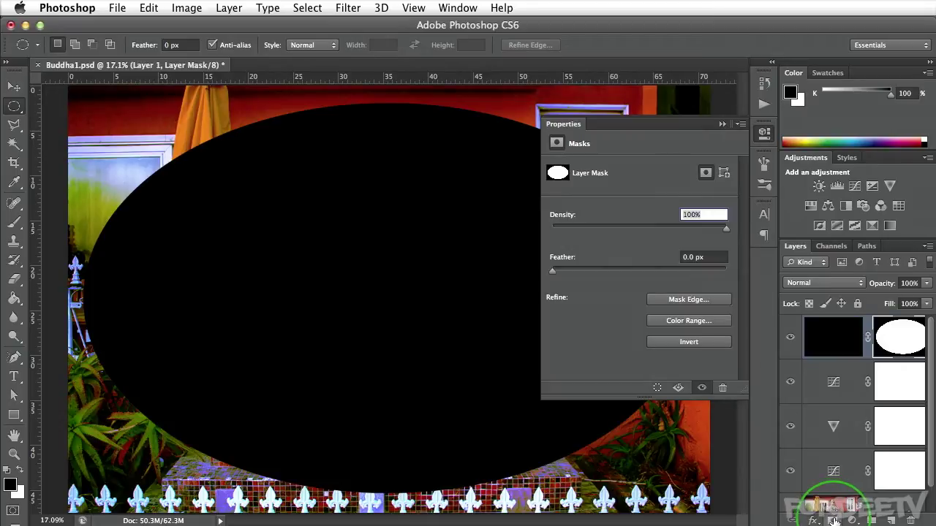
pyautogui.click(904, 343)
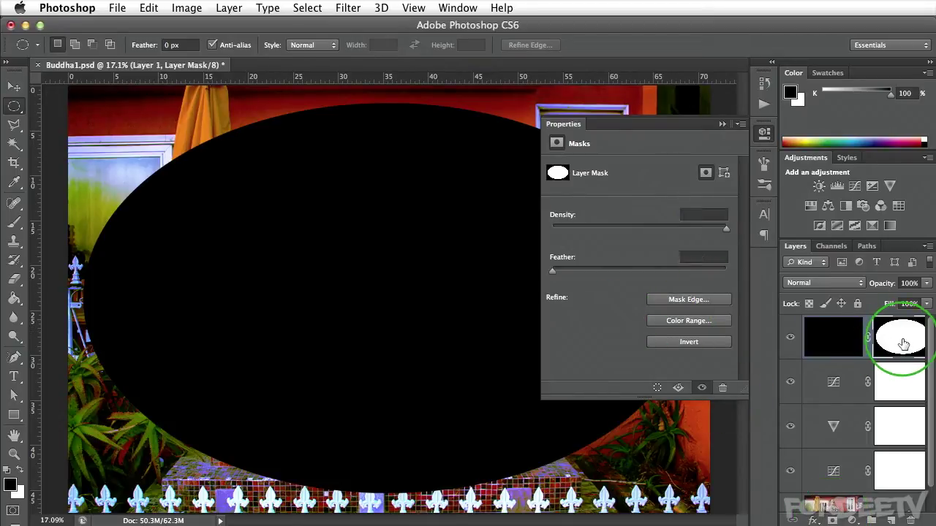
pyautogui.click(658, 343)
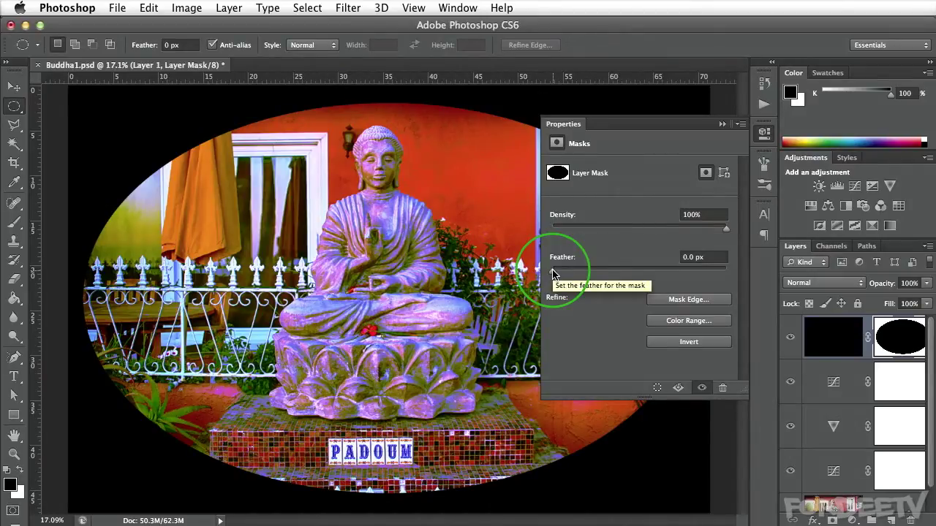
# Feather the black layer's mask by 400 px and compare the vignette by toggling the layer's visibility.
pyautogui.click(710, 256)
pyautogui.write('400')
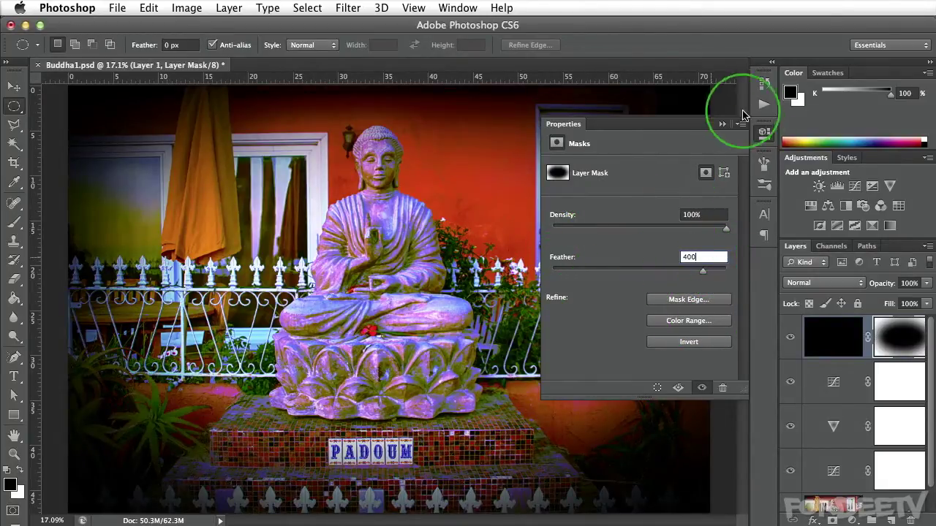
pyautogui.click(764, 133)
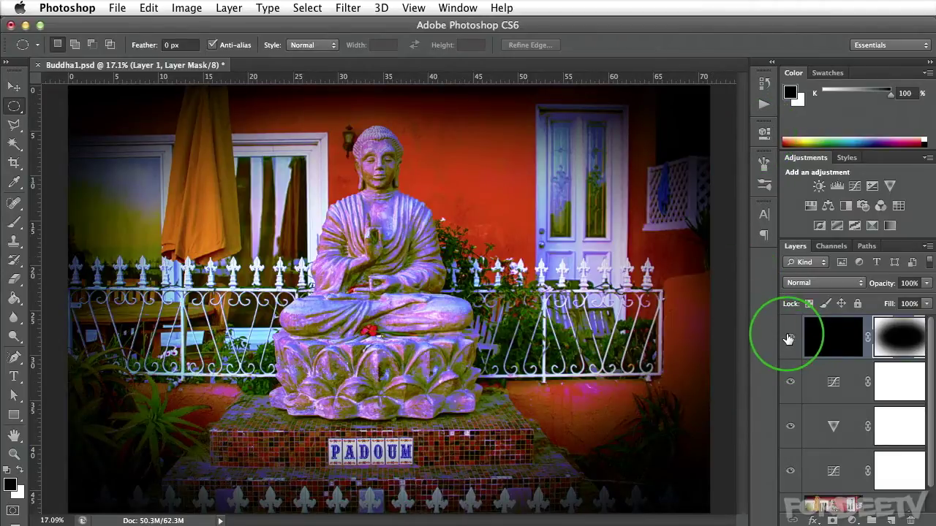
pyautogui.click(790, 339)
pyautogui.click(790, 338)
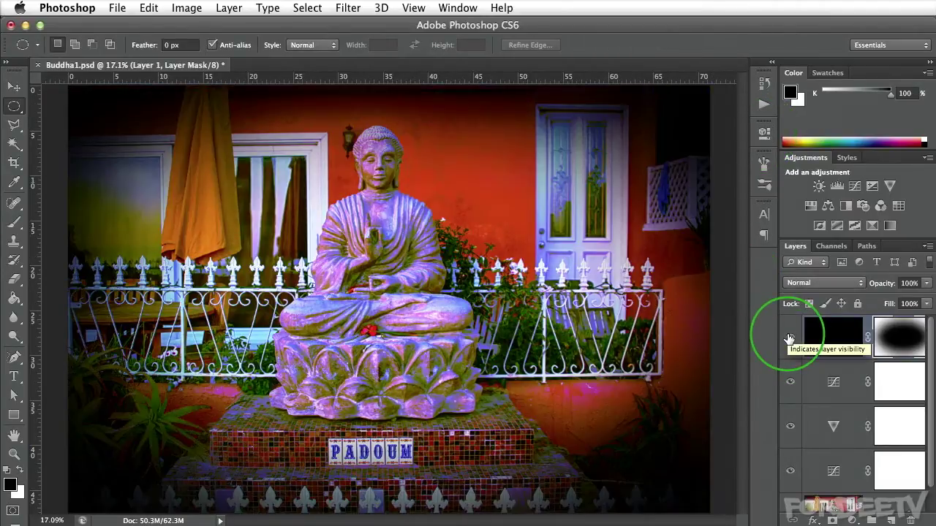
# Try the vignette layer at 60% and 20% opacity and return it to 100%.
pyautogui.click(824, 342)
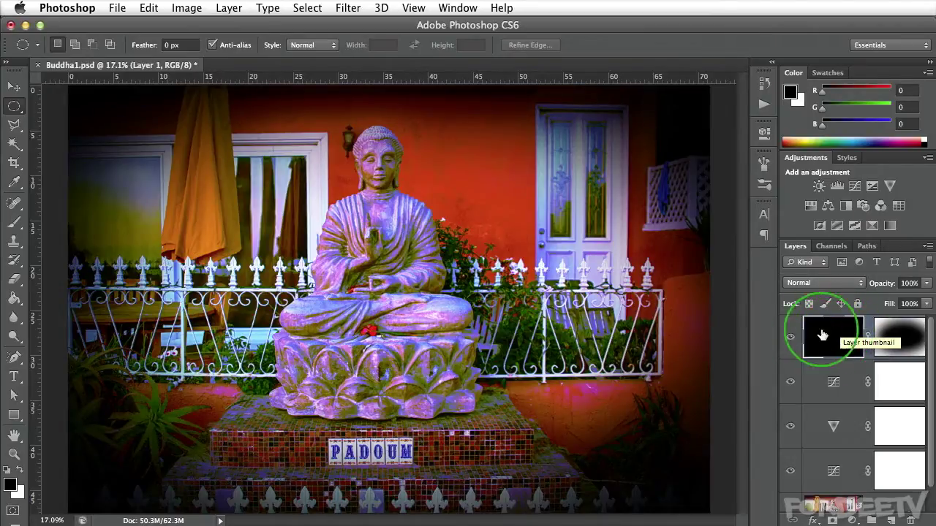
pyautogui.click(908, 283)
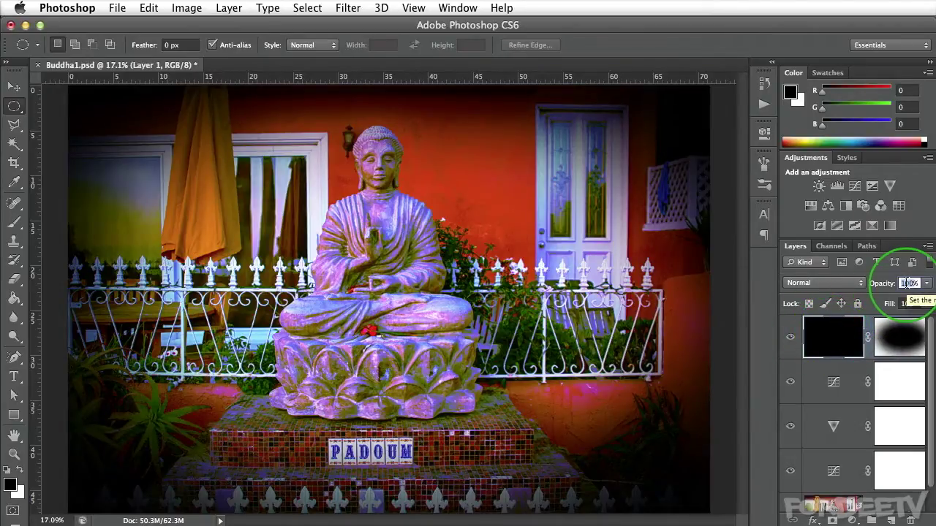
pyautogui.write('60')
pyautogui.press('Return')
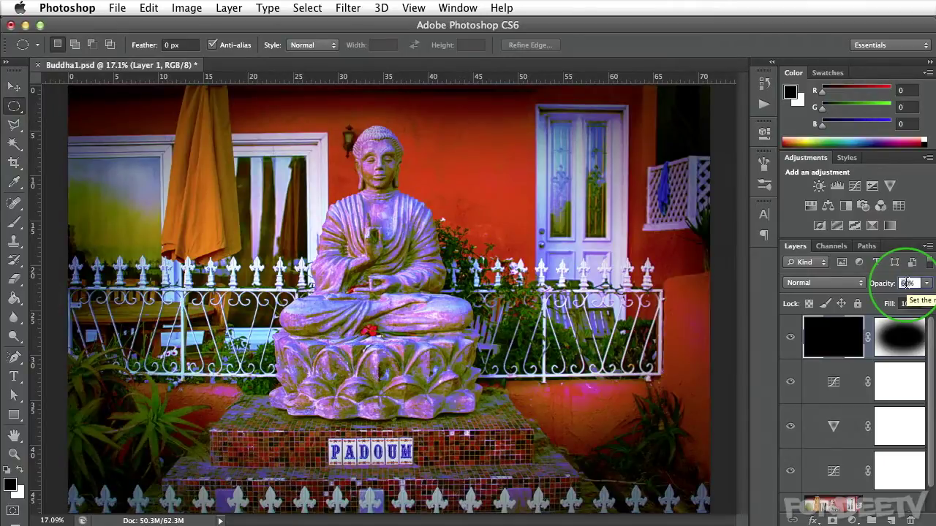
pyautogui.write('20')
pyautogui.press('Return')
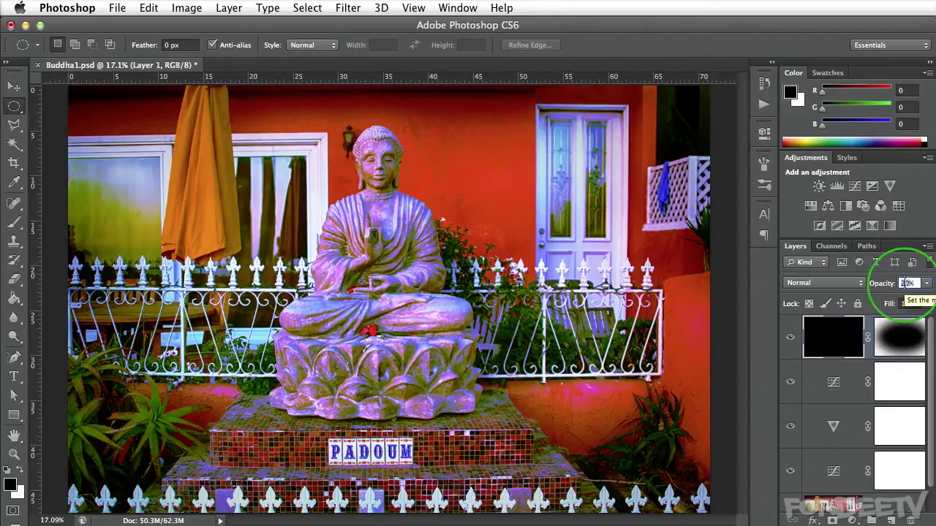
pyautogui.write('100')
pyautogui.press('Return')
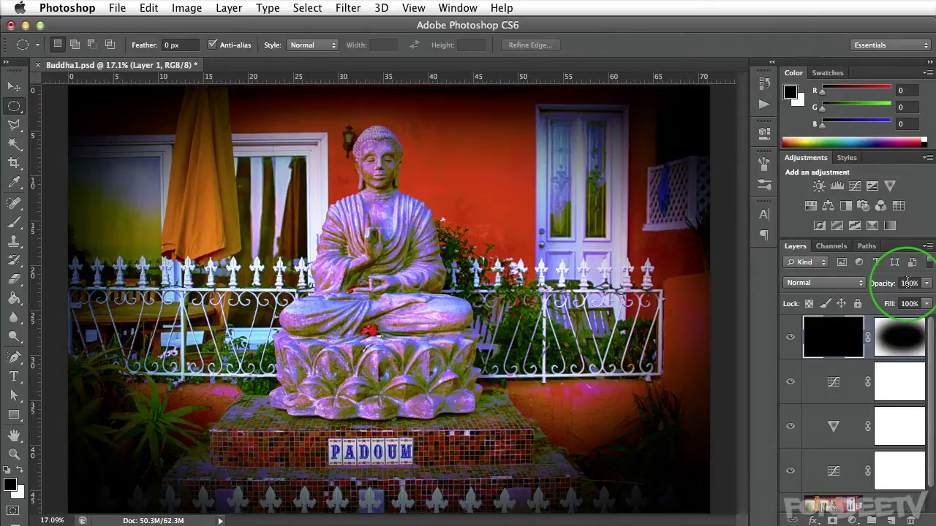
# Add a new layer above the vignette layer and fill it with 50% Gray in Normal mode at 100% opacity.
pyautogui.click(891, 520)
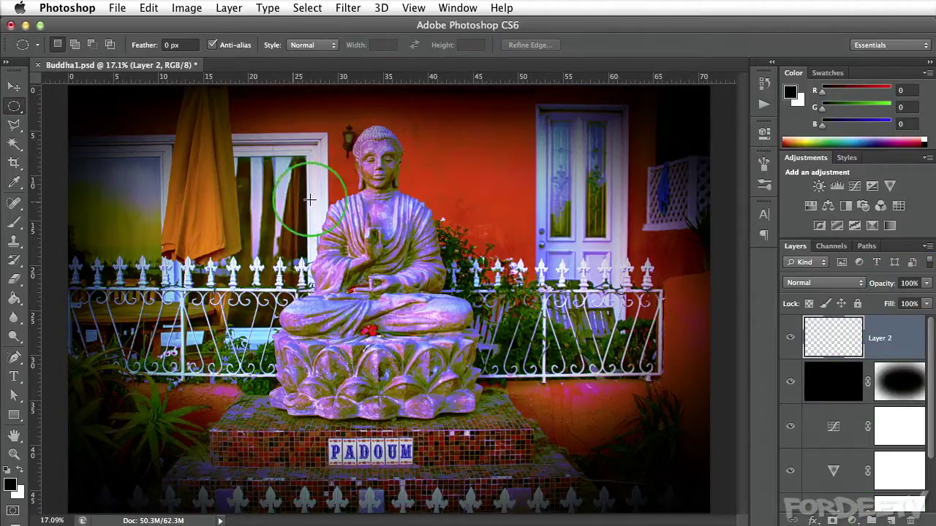
pyautogui.click(146, 8)
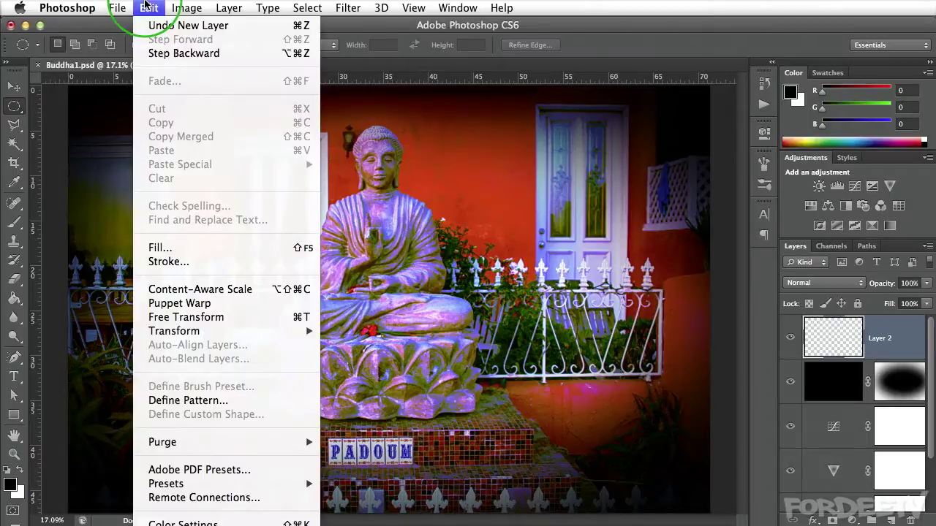
pyautogui.click(150, 247)
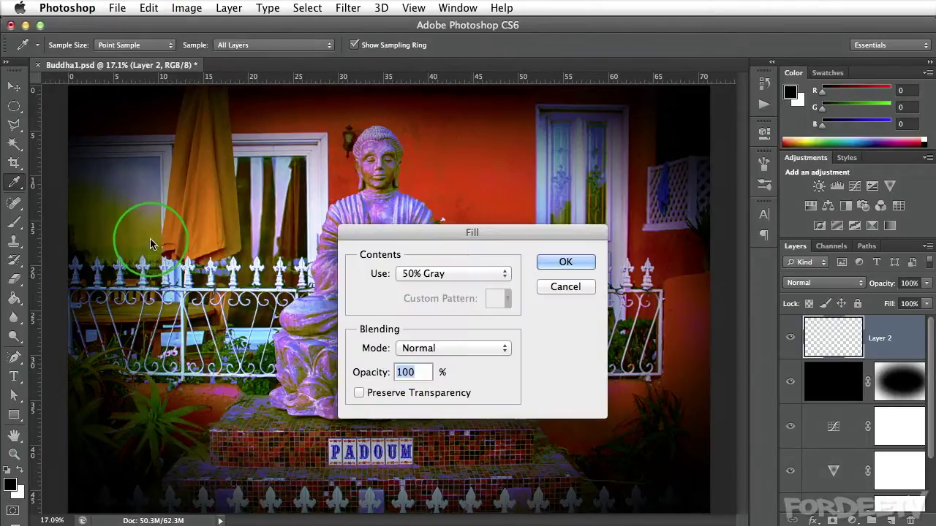
pyautogui.click(408, 274)
pyautogui.click(408, 274)
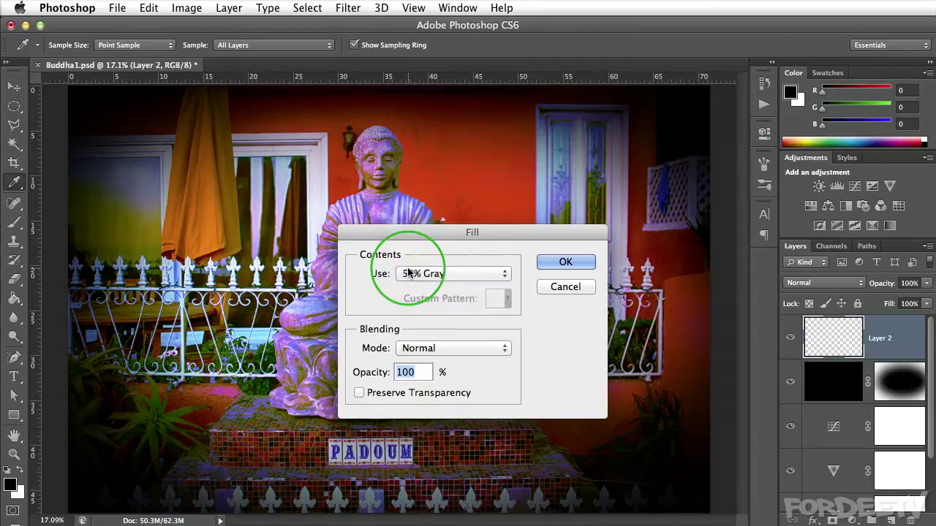
pyautogui.click(566, 262)
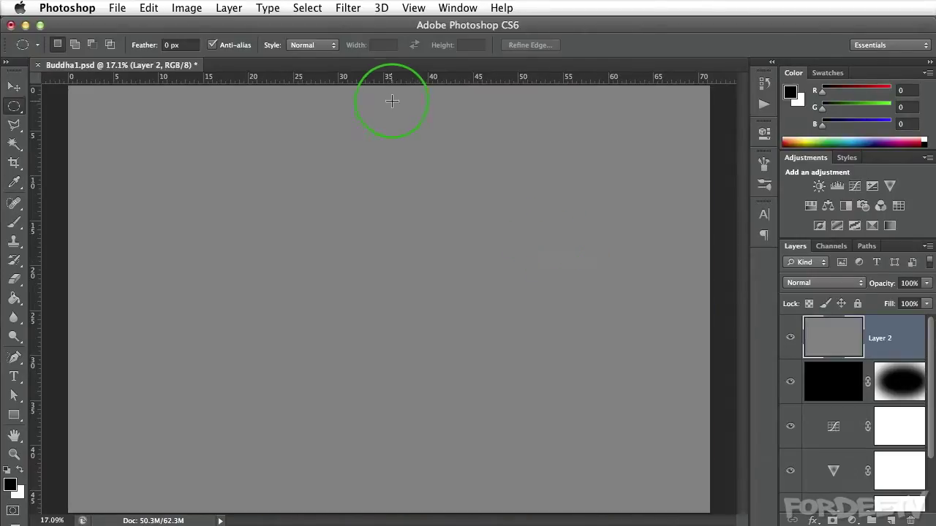
# Add 200% Gaussian, monochromatic noise to the gray layer.
pyautogui.click(341, 7)
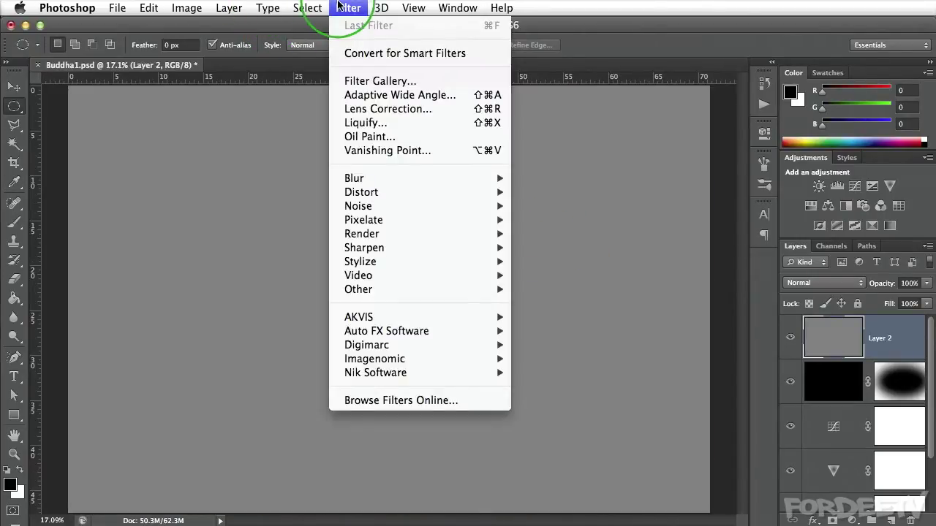
pyautogui.moveTo(510, 215)
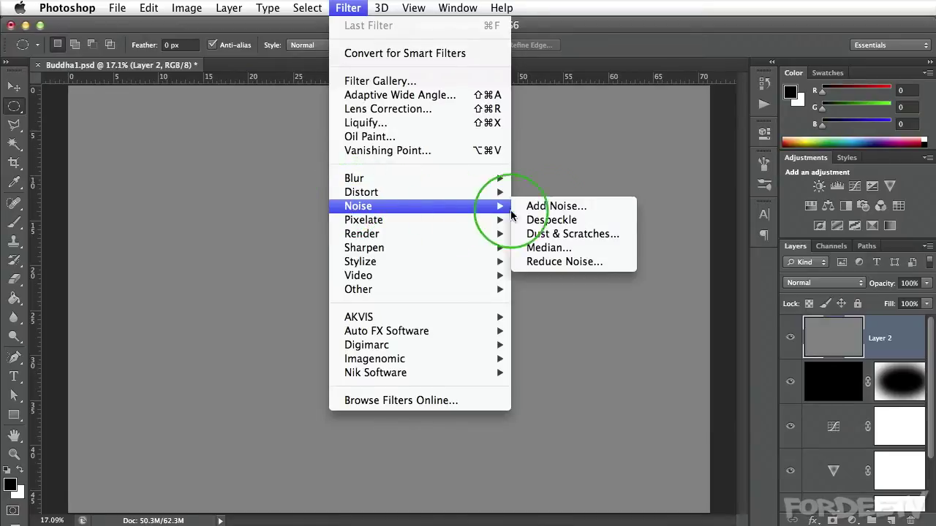
pyautogui.click(557, 206)
pyautogui.moveTo(887, 401); pyautogui.dragTo(372, 145)
pyautogui.click(359, 331)
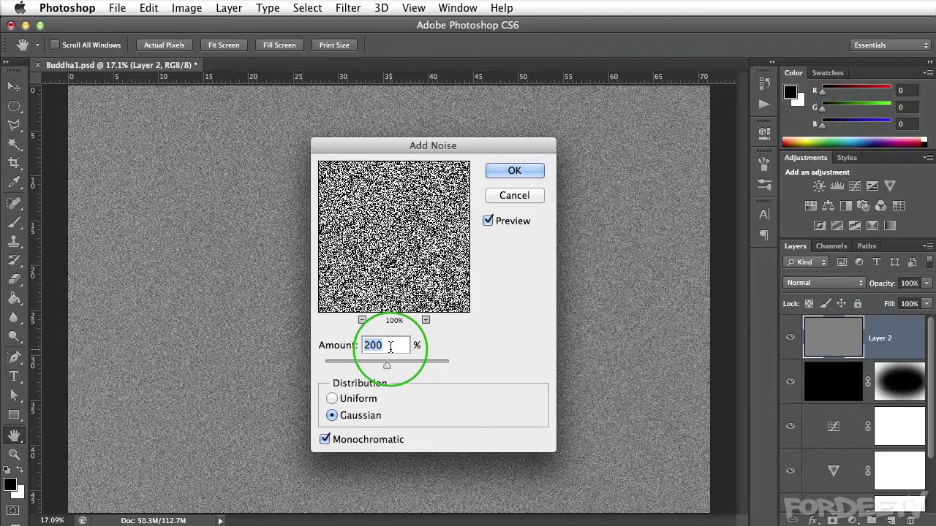
pyautogui.click(514, 171)
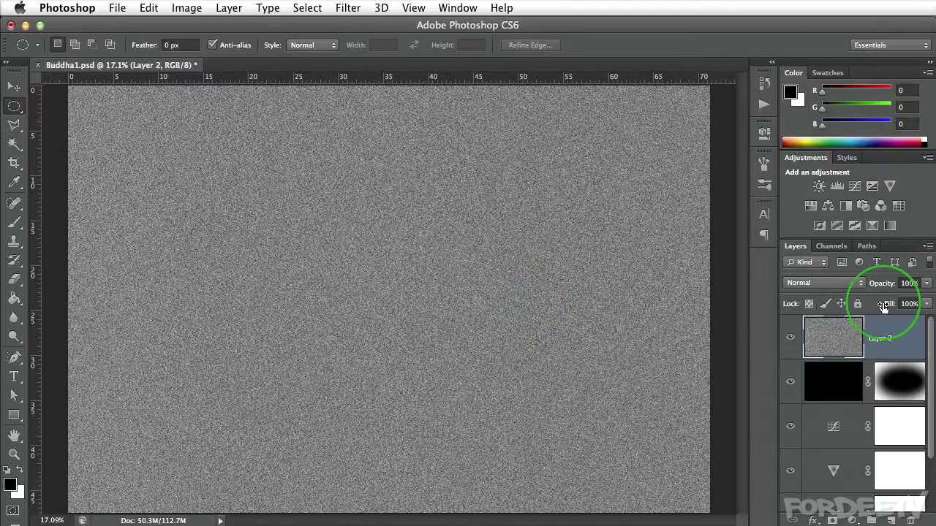
# Set the noise layer's blend mode to Multiply and its opacity to 15%.
pyautogui.click(827, 285)
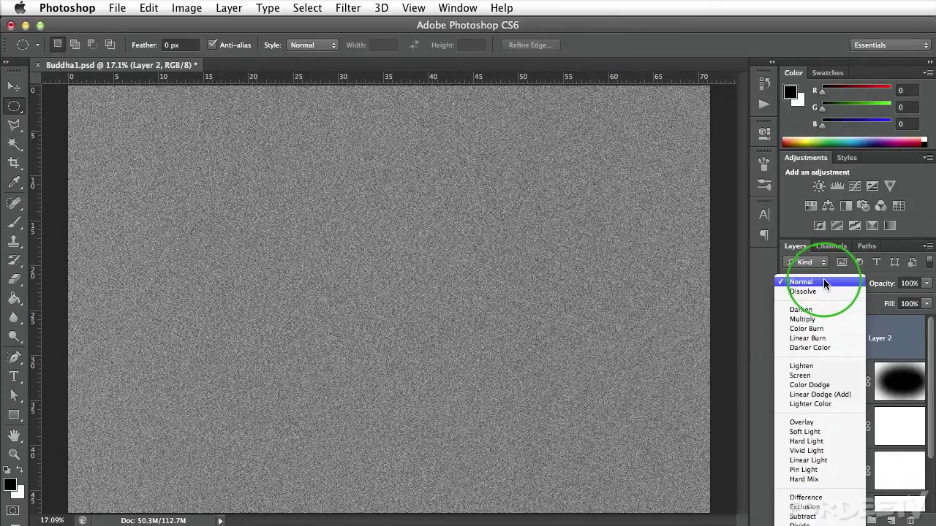
pyautogui.click(830, 320)
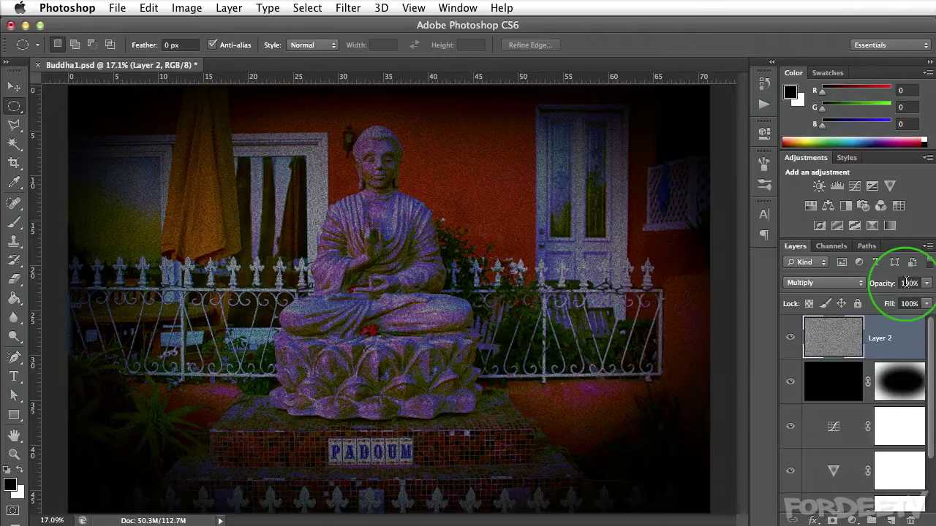
pyautogui.click(907, 283)
pyautogui.write('15')
pyautogui.press('Return')
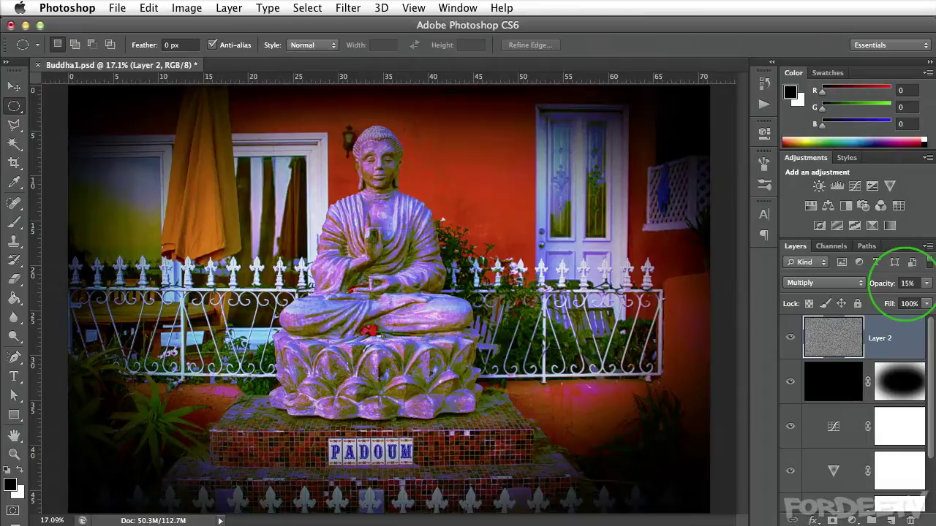
# Try the noise layer at 20% opacity.
pyautogui.click(906, 283)
pyautogui.write('2')
pyautogui.write('0')
pyautogui.press('Return')
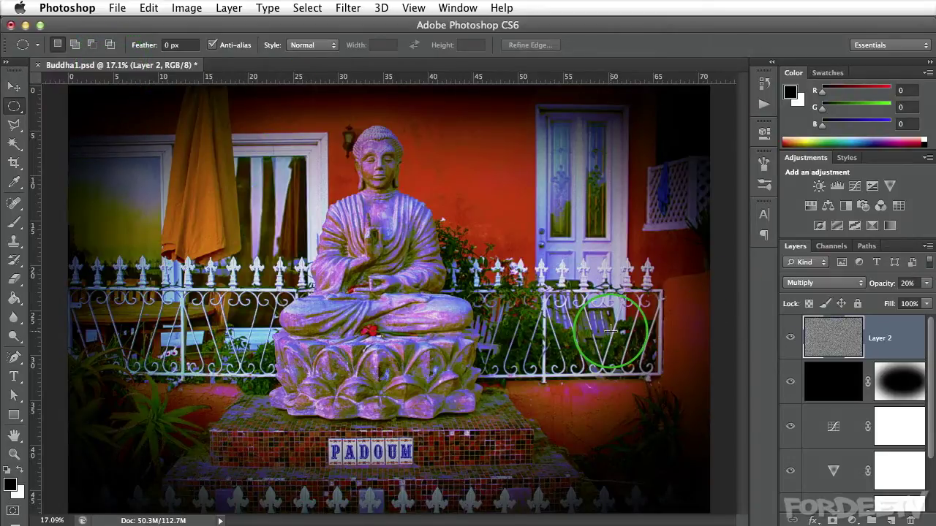
# Examine the grain up close on the statue and the red wall, and return to the whole image.
pyautogui.press('super+equal')
pyautogui.press('super+equal')
pyautogui.press('super+equal')
pyautogui.press('super+equal')
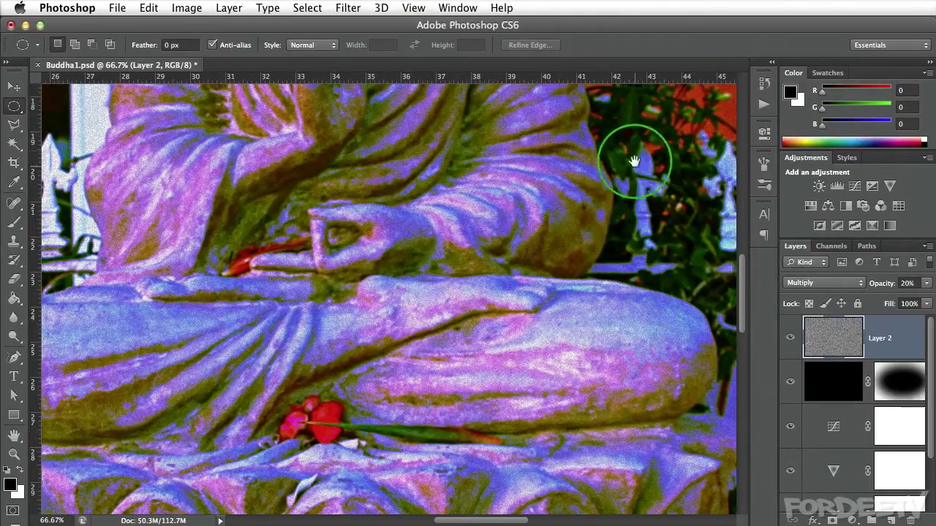
pyautogui.moveTo(634, 160); pyautogui.dragTo(455, 393)
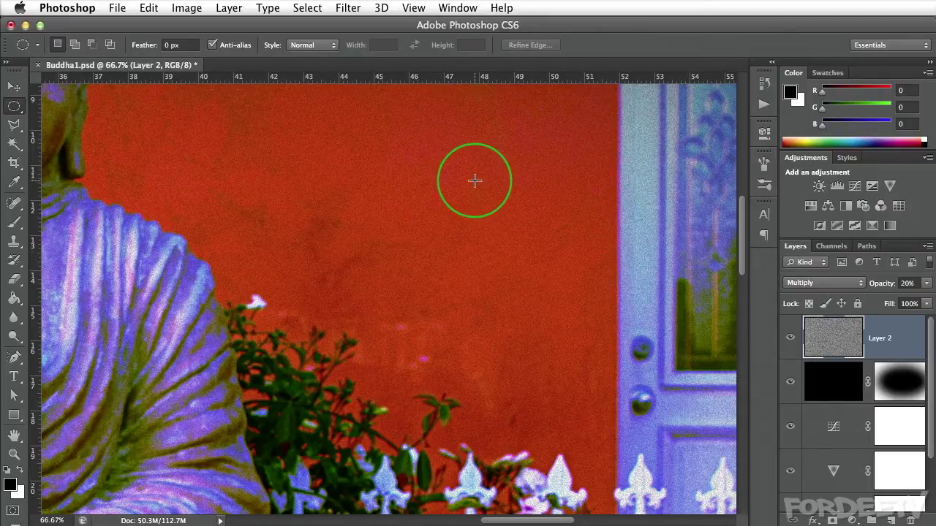
pyautogui.click(413, 7)
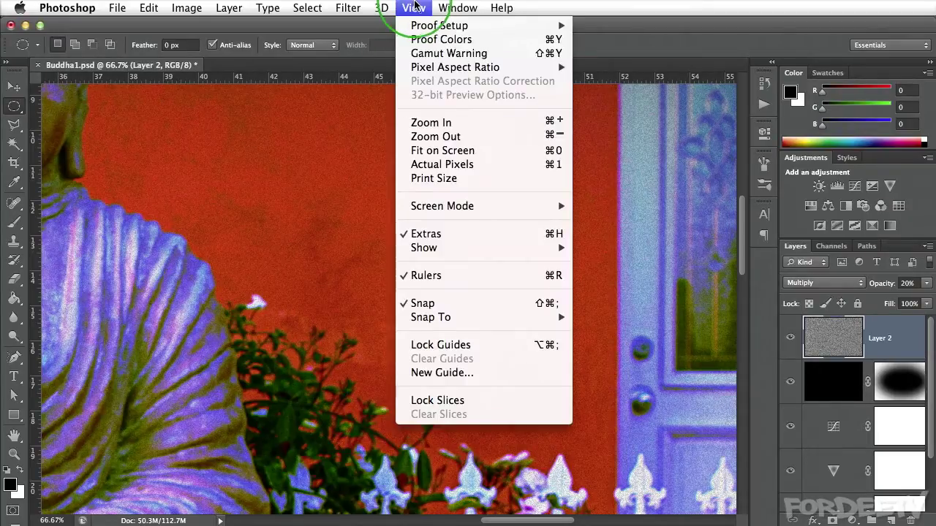
pyautogui.click(550, 150)
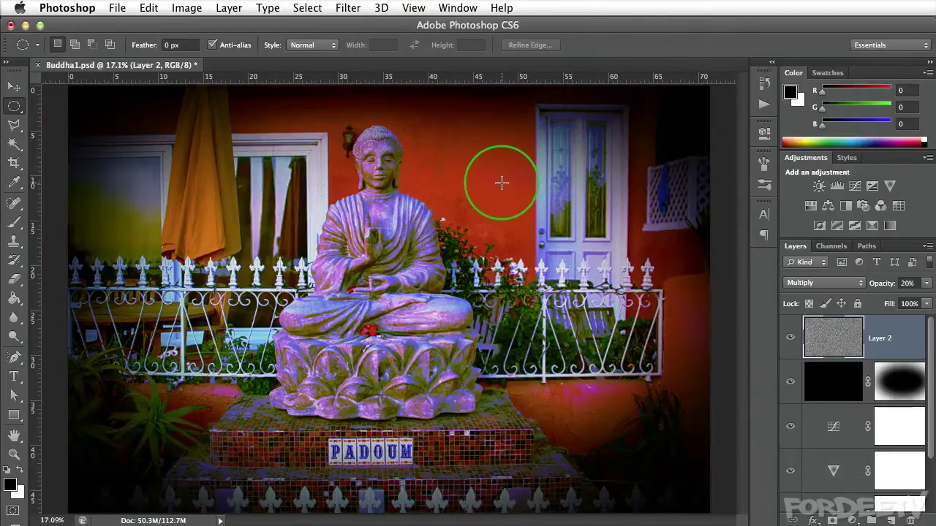
# Set the noise layer's opacity back to 15%.
pyautogui.click(907, 283)
pyautogui.write('5')
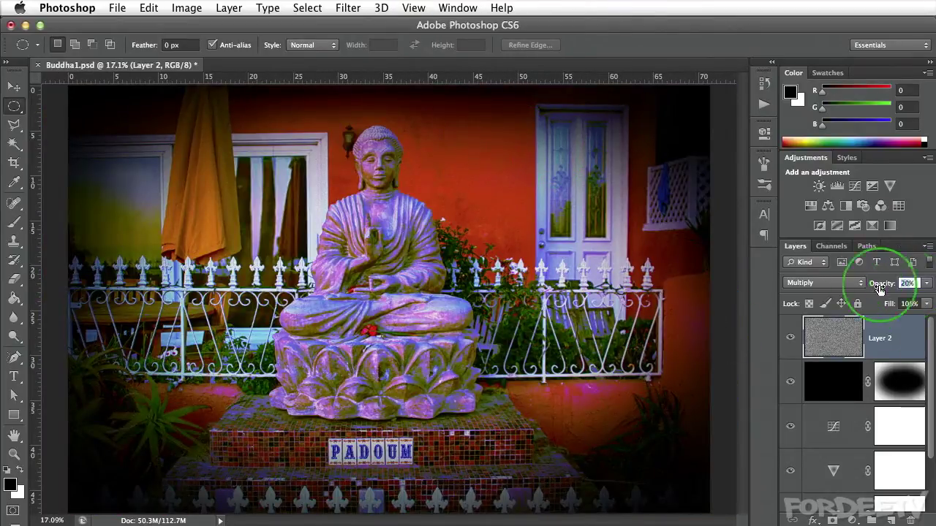
pyautogui.press('Return')
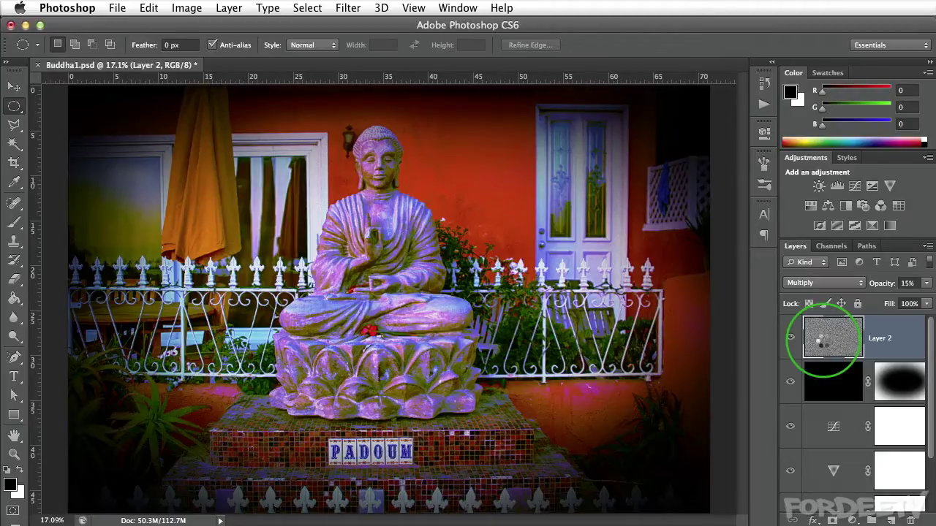
# Stamp all visible layers into a new merged layer at the top of the layer stack.
pyautogui.press('super+alt+shift+e')
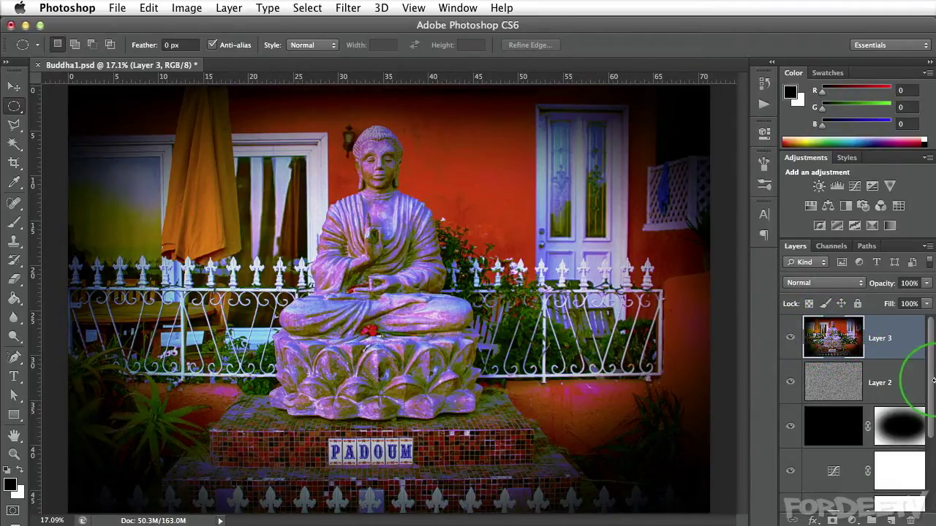
pyautogui.scroll(-1, 880, 432)
pyautogui.scroll(1, 833, 366)
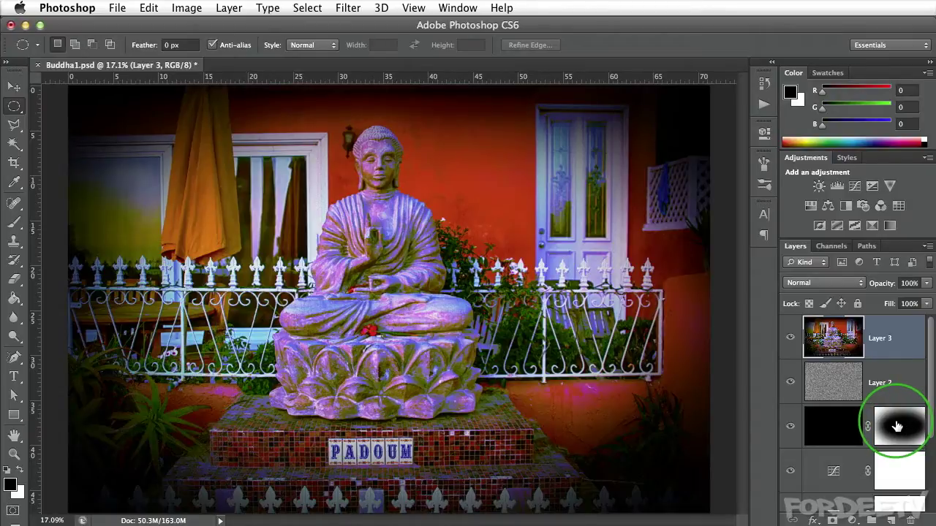
# Try loading the vignette layer's mask as a selection and clear the selection again.
pyautogui.moveTo(897, 426); pyautogui.dragTo(900, 432)
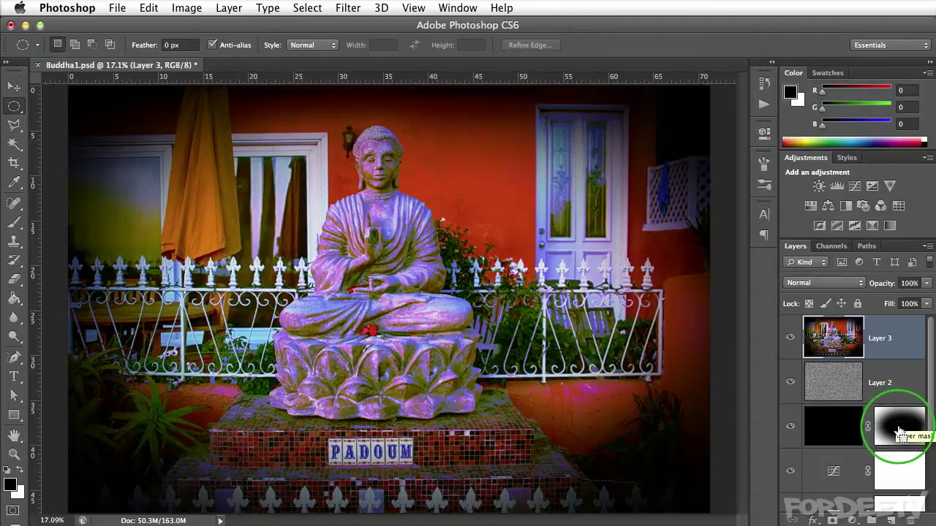
pyautogui.keyDown('super'); pyautogui.click(900, 432); pyautogui.keyUp('super')
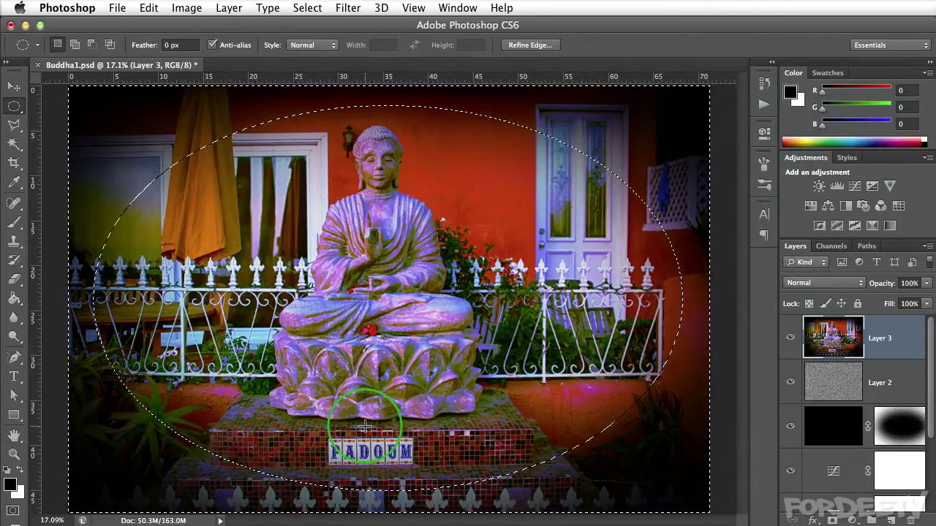
pyautogui.press('super+d')
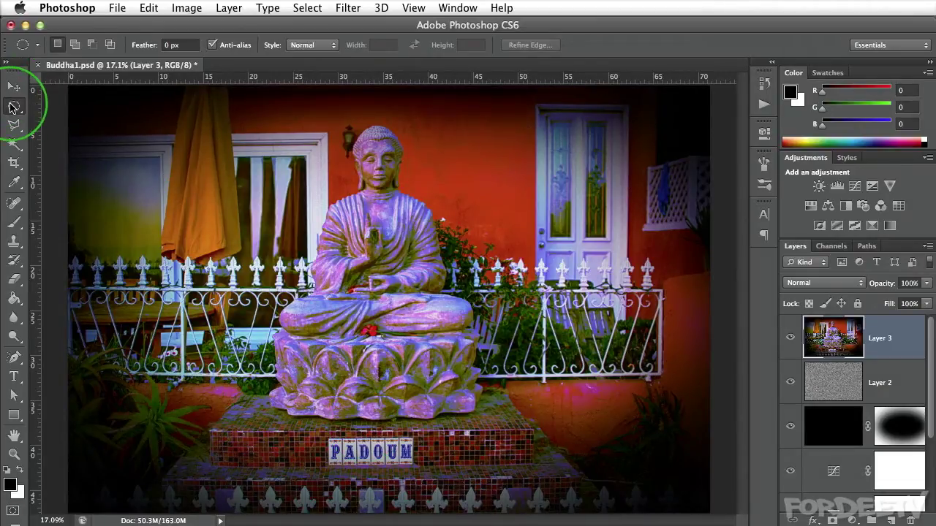
# Select an ellipse around the Buddha, nearly as tall as the canvas, and feather the selection by 250 pixels.
pyautogui.moveTo(262, 133); pyautogui.dragTo(547, 502)
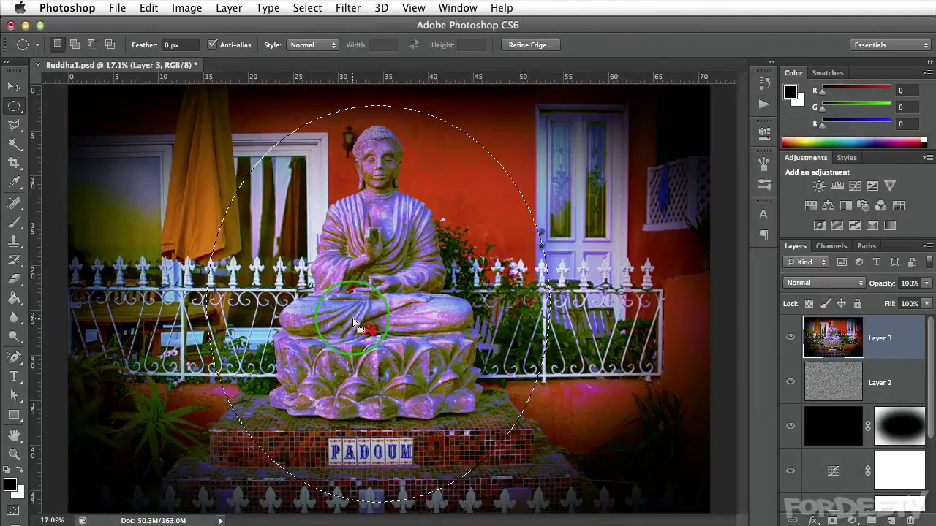
pyautogui.click(299, 7)
pyautogui.click(310, 193)
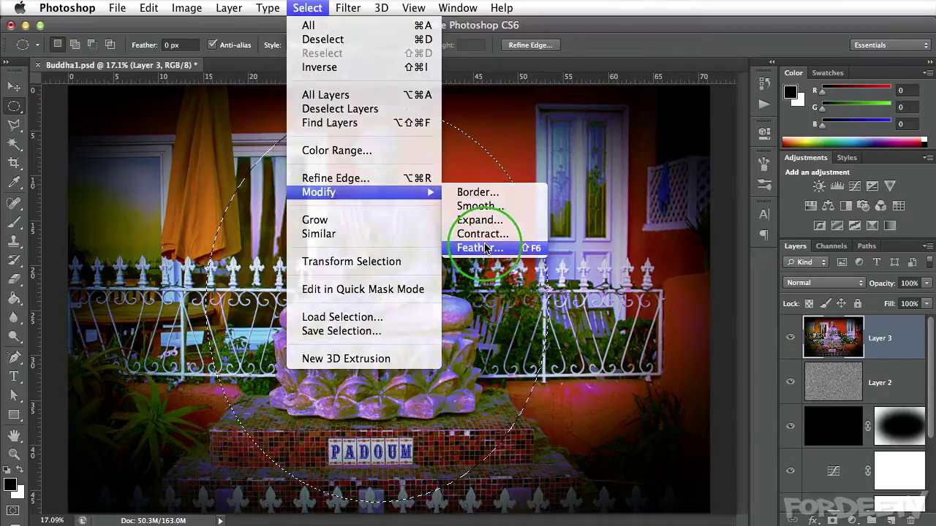
pyautogui.click(483, 248)
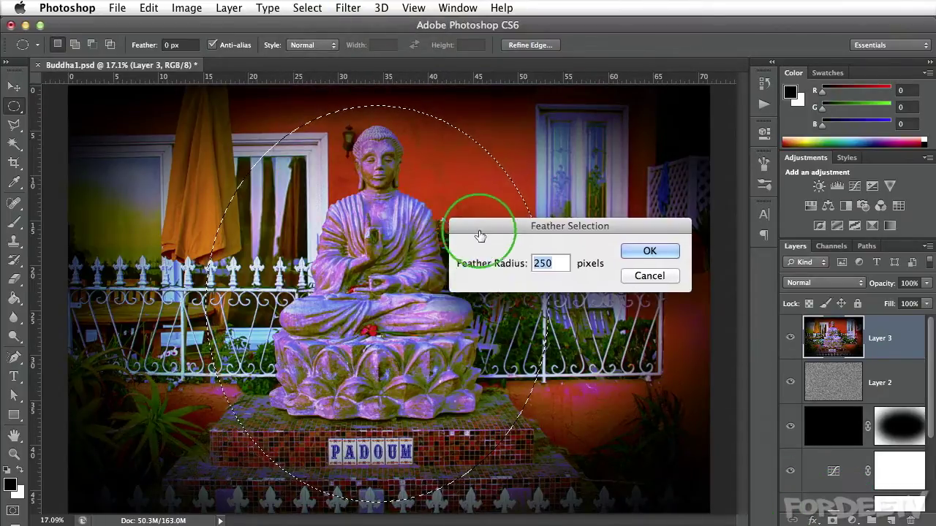
pyautogui.moveTo(476, 219); pyautogui.dragTo(496, 364)
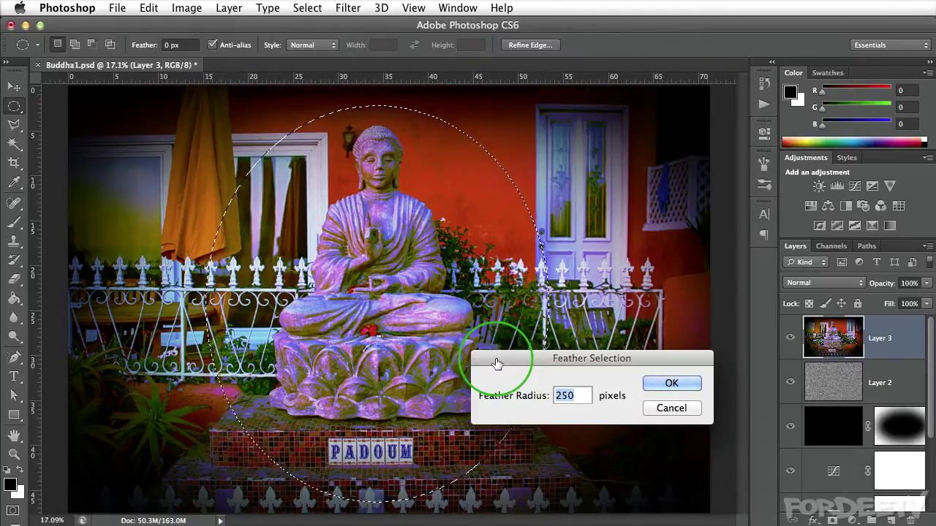
pyautogui.press('Return')
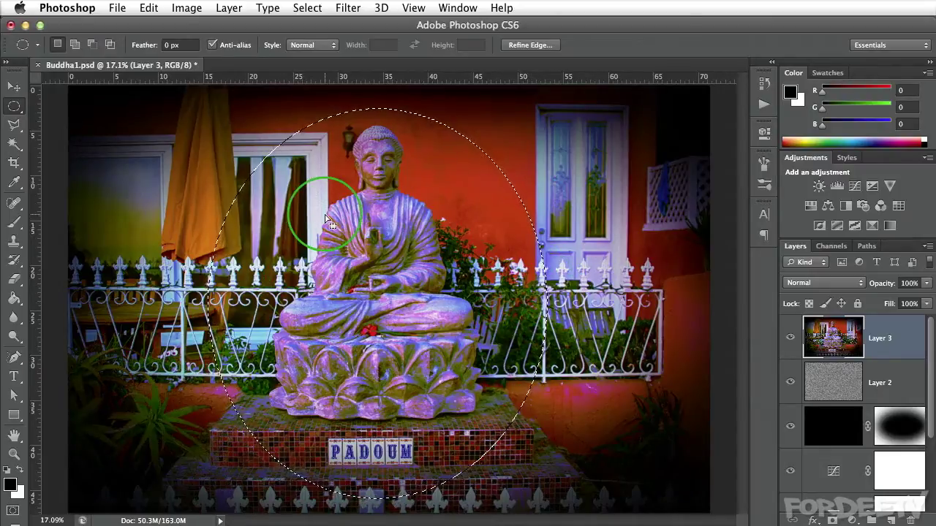
# Apply Smart Sharpen to the selected area of the merged layer with amount 180%, radius 1.2 px and Lens Blur removal.
pyautogui.click(344, 7)
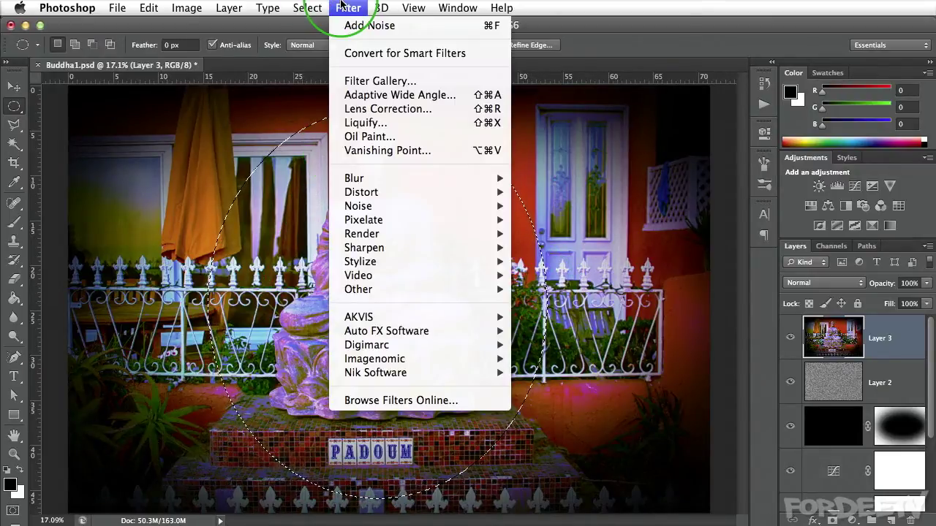
pyautogui.moveTo(369, 248)
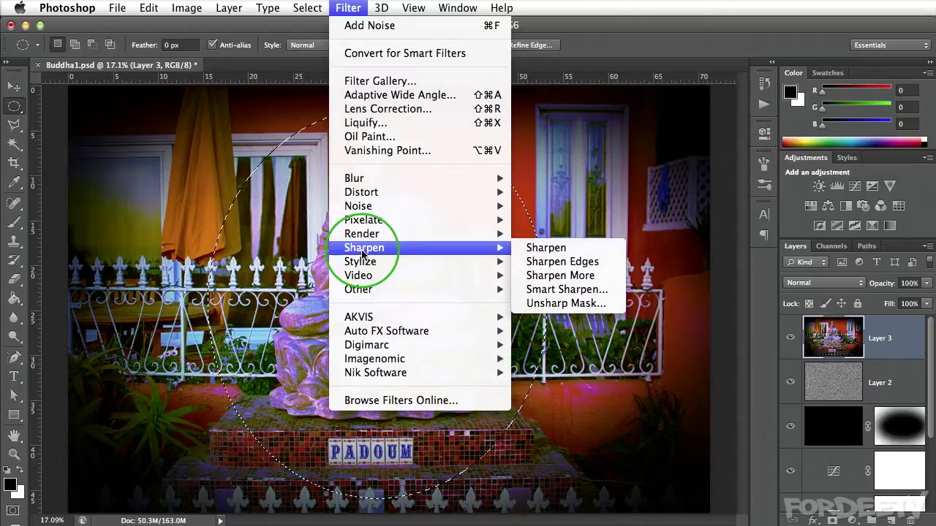
pyautogui.click(550, 290)
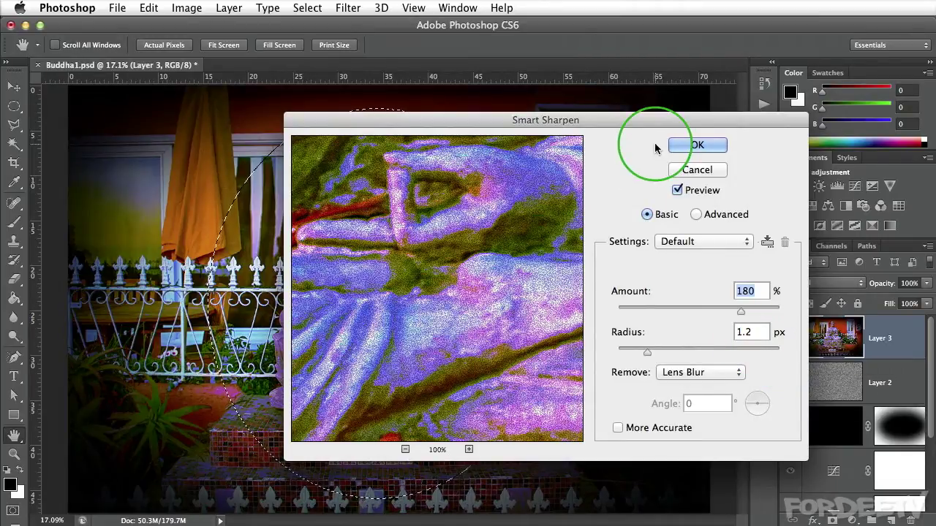
pyautogui.click(680, 145)
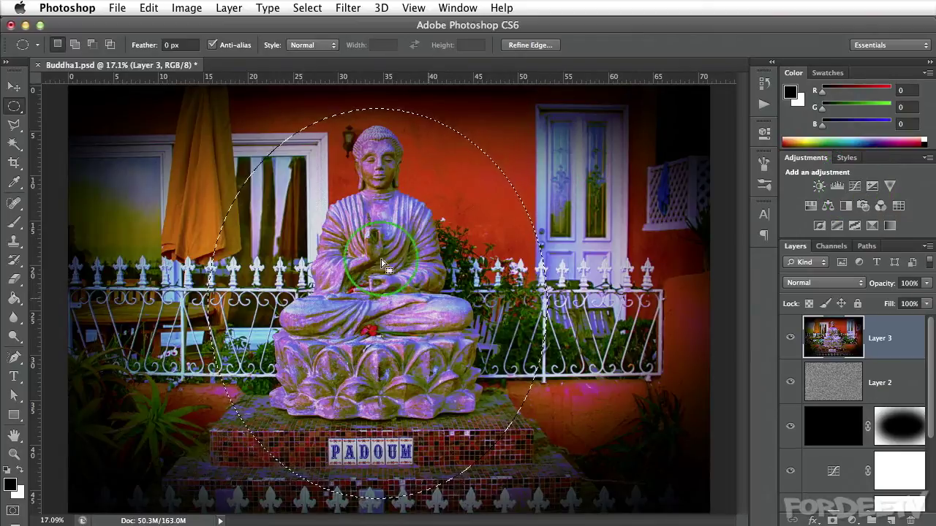
# Add a Curves adjustment layer masked by the elliptical selection and brighten its RGB midtones from input 119 to output 180.
pyautogui.click(854, 186)
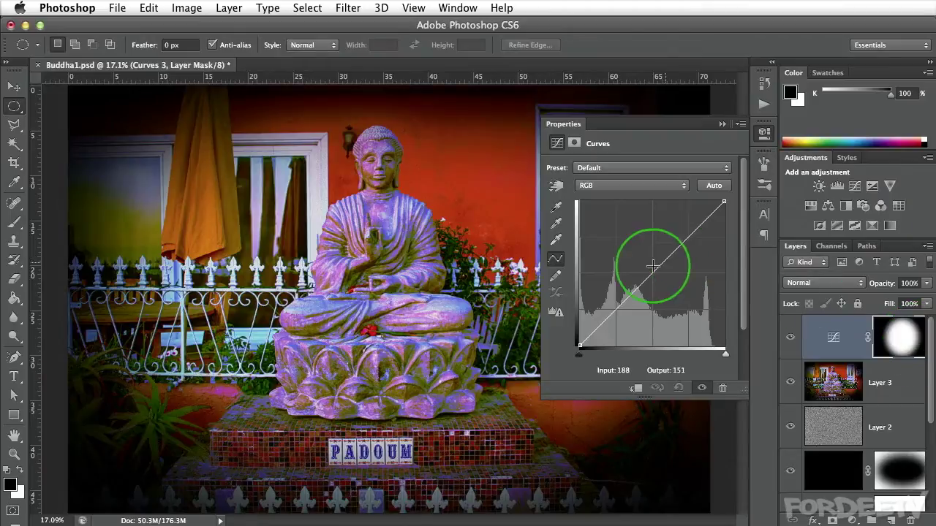
pyautogui.moveTo(651, 274); pyautogui.dragTo(647, 244)
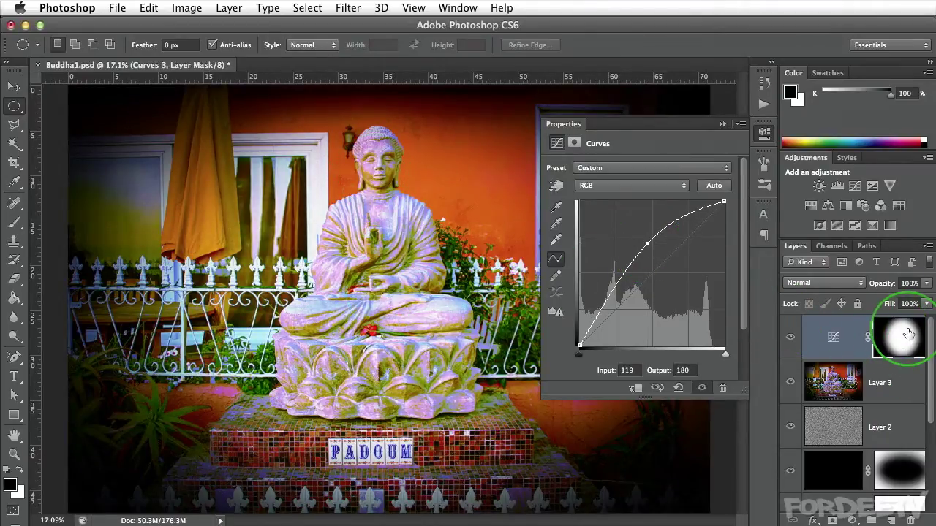
# Reduce the masked Curves adjustment's brightening by moving its RGB midtone point to input 124, output 153.
pyautogui.moveTo(647, 245); pyautogui.dragTo(650, 260)
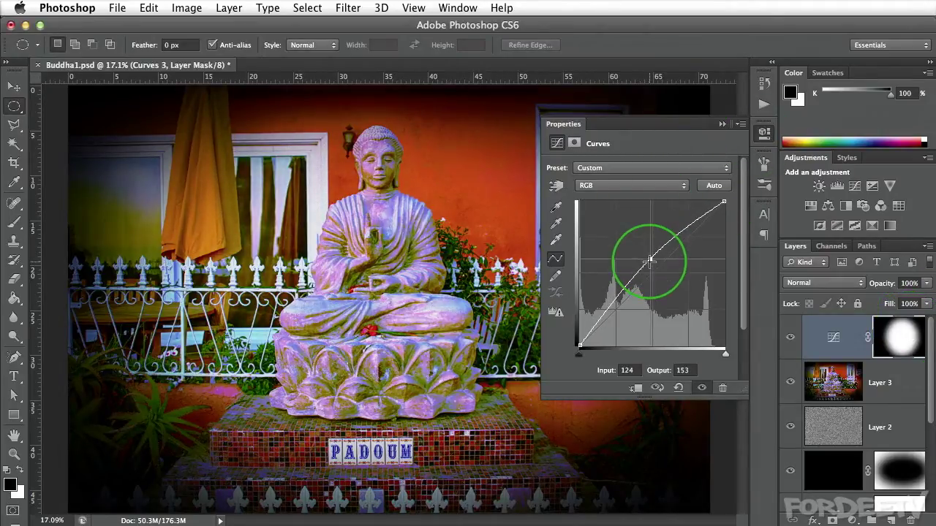
pyautogui.click(763, 136)
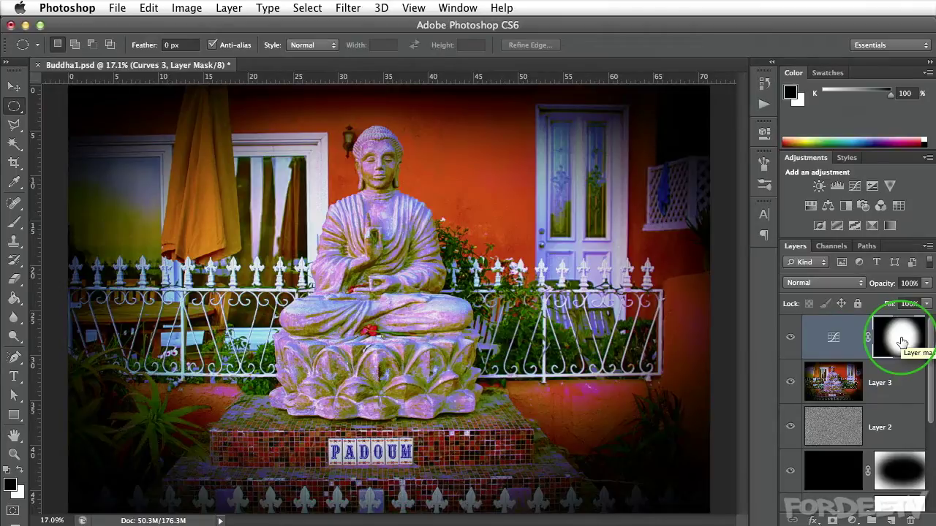
# Load the top Curves layer's mask as a selection and invert it to cover the area surrounding the Buddha.
pyautogui.moveTo(902, 341); pyautogui.dragTo(904, 343)
pyautogui.keyDown('super'); pyautogui.click(903, 341); pyautogui.keyUp('super')
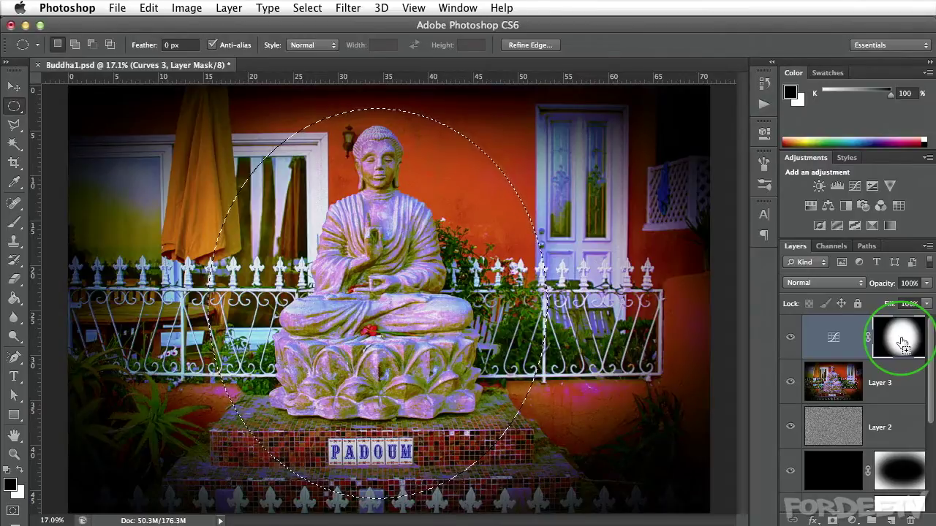
pyautogui.keyDown('shift'); pyautogui.keyDown('super'); pyautogui.click(904, 344); pyautogui.keyUp('super'); pyautogui.keyUp('shift')
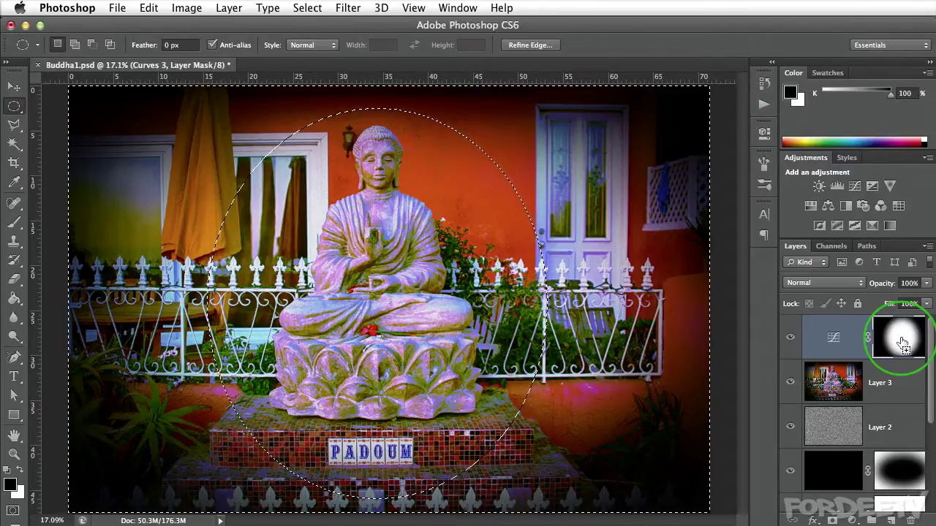
pyautogui.click(303, 7)
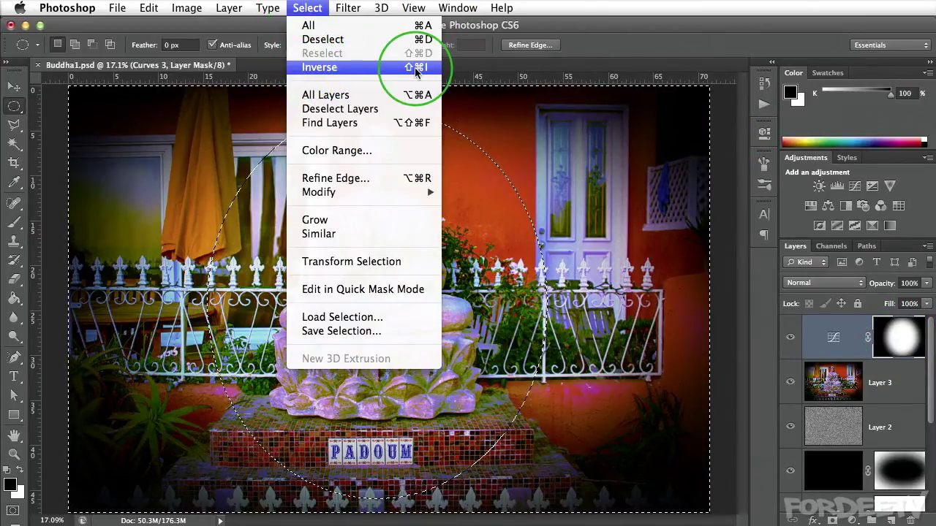
pyautogui.click(353, 68)
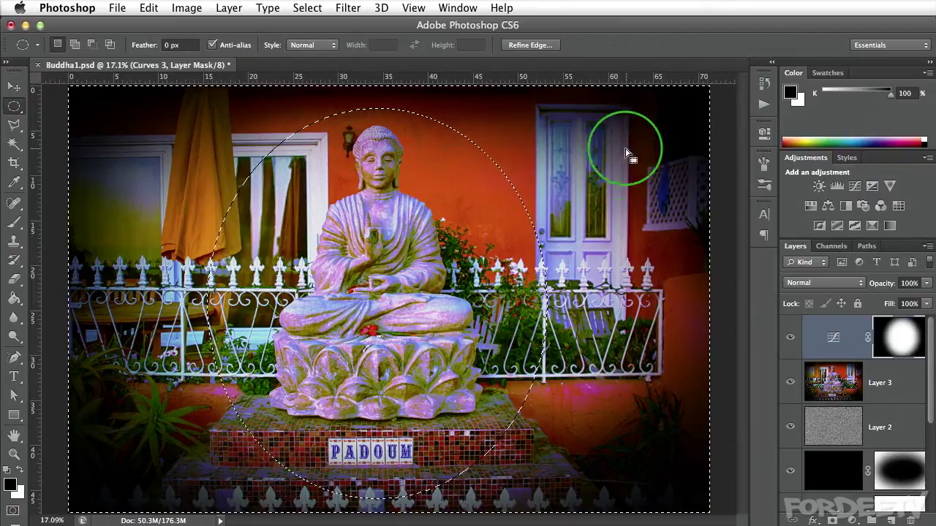
# Try an 18-pixel Gaussian Blur on the Curves layer's mask within the inverted selection, and undo it.
pyautogui.click(345, 7)
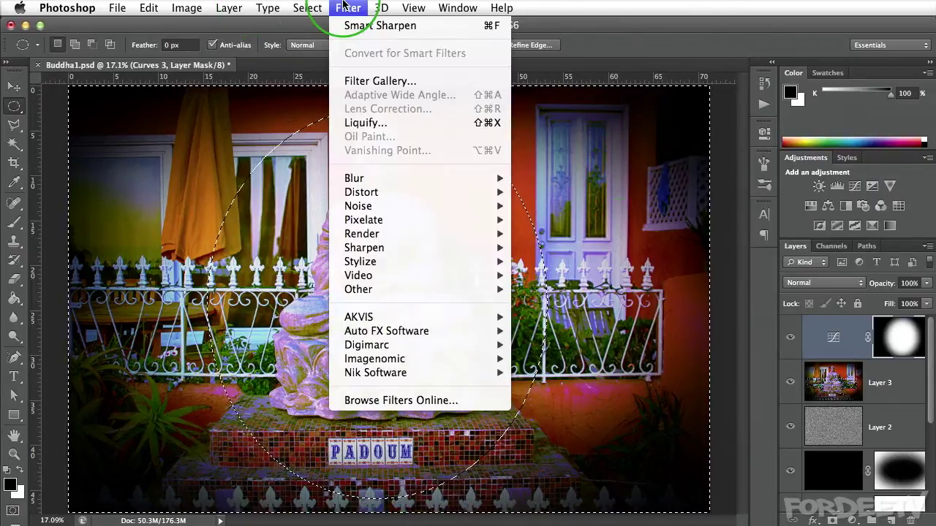
pyautogui.moveTo(344, 178)
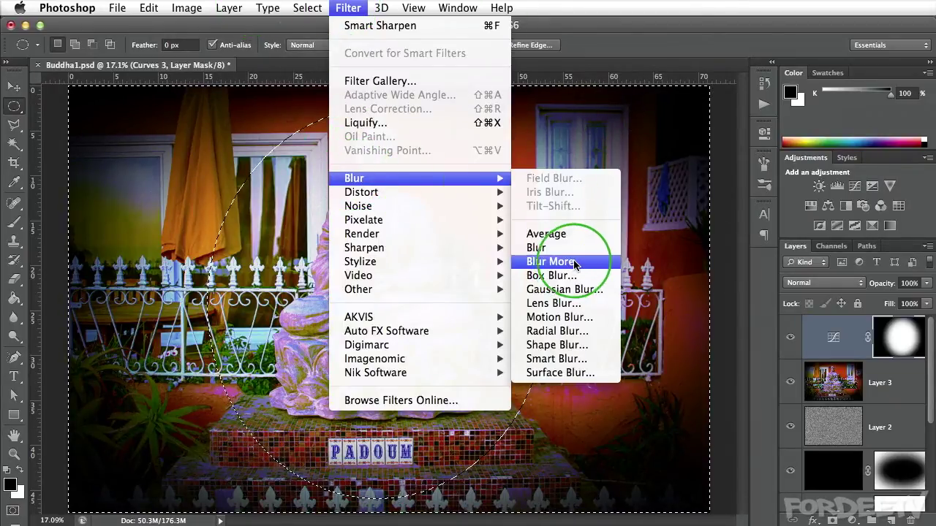
pyautogui.click(571, 290)
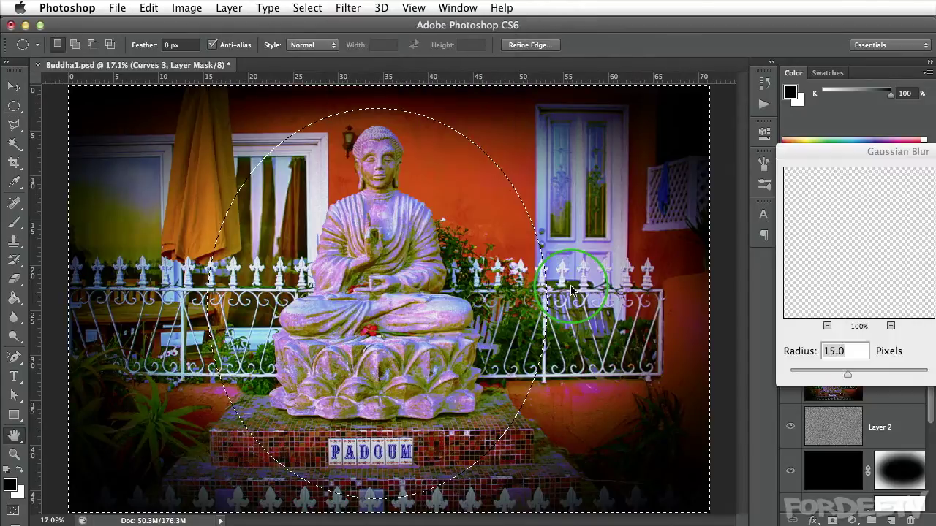
pyautogui.moveTo(933, 152); pyautogui.dragTo(623, 153)
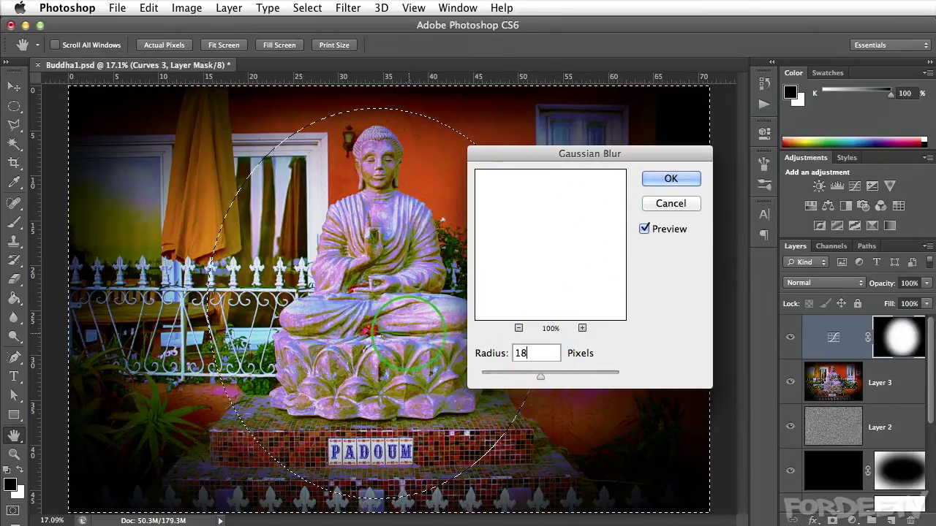
pyautogui.click(669, 180)
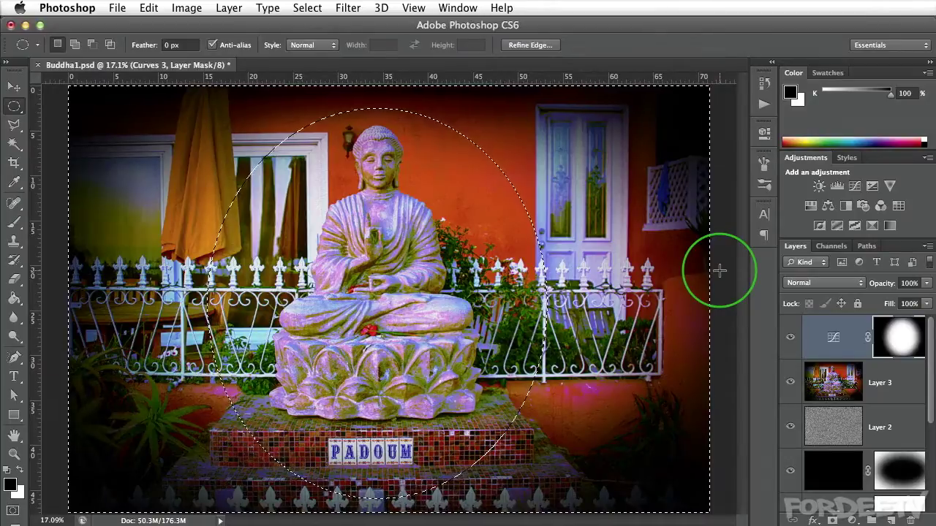
pyautogui.press('super+z')
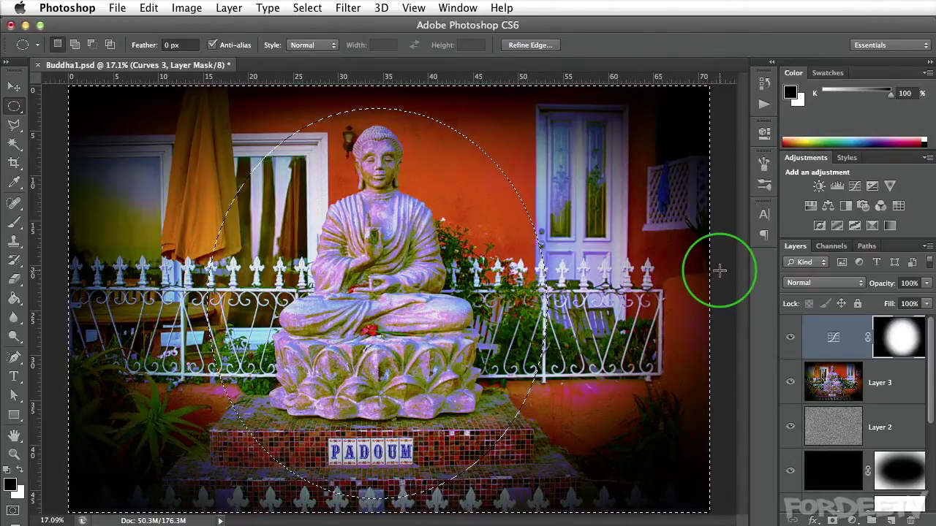
# Apply Gaussian Blur with an 18-pixel radius to the selected surroundings on Layer 3, and clear the selection.
pyautogui.click(870, 388)
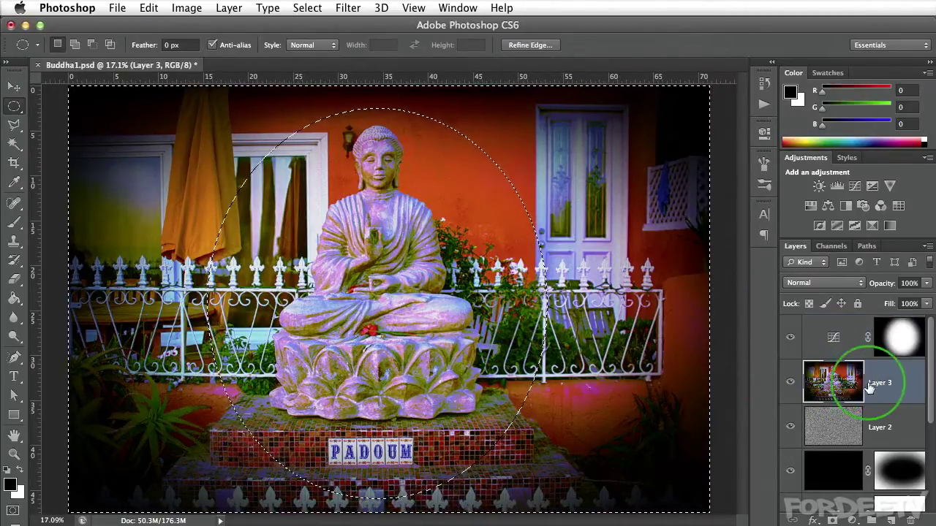
pyautogui.click(835, 384)
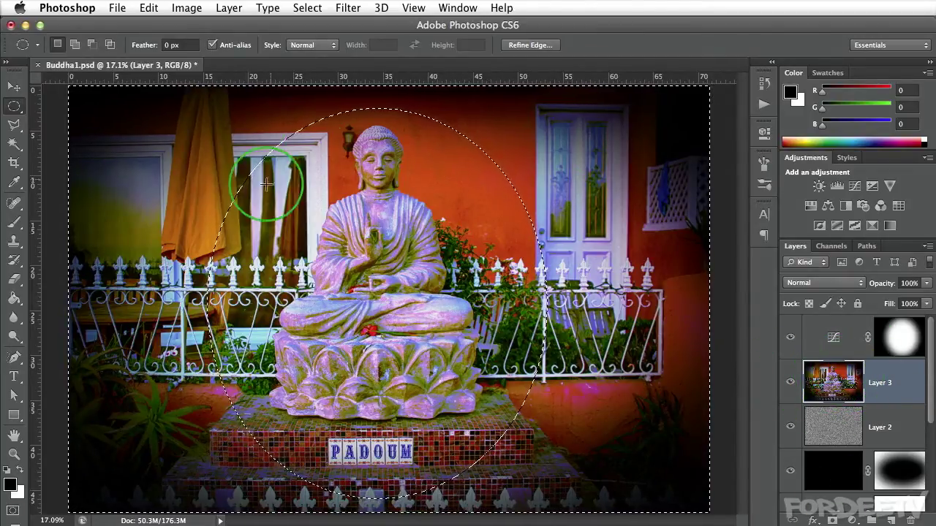
pyautogui.click(350, 8)
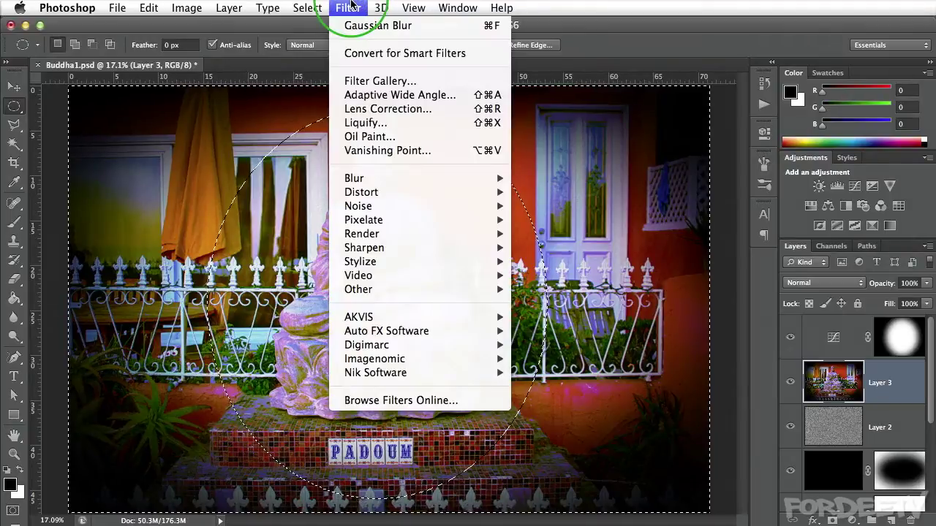
pyautogui.moveTo(340, 182)
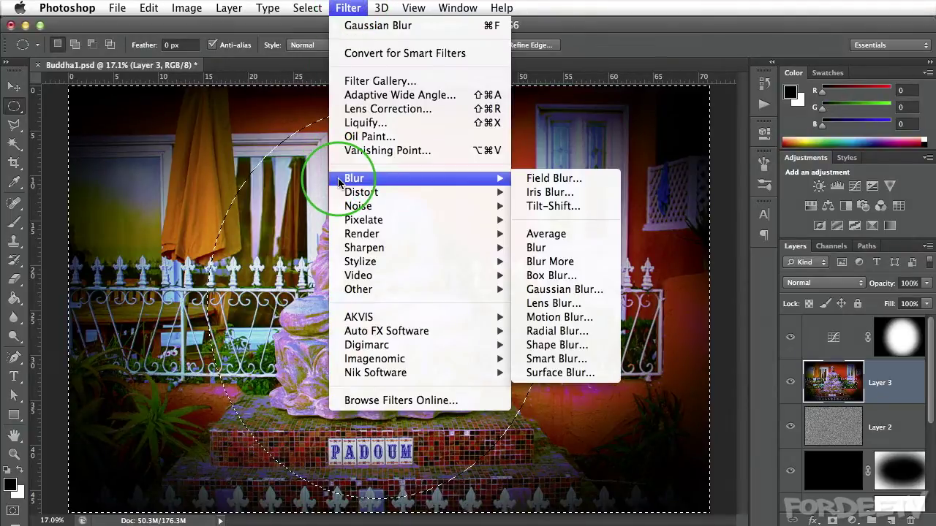
pyautogui.click(533, 290)
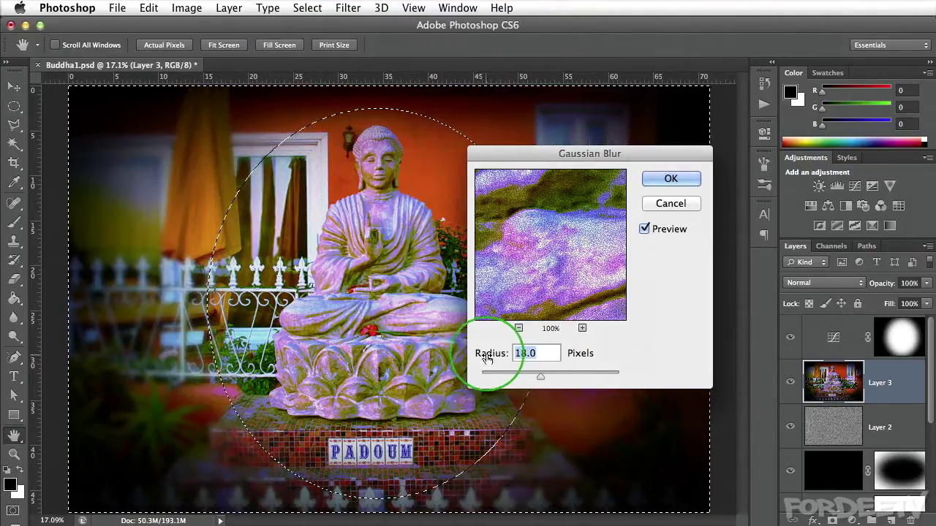
pyautogui.click(648, 179)
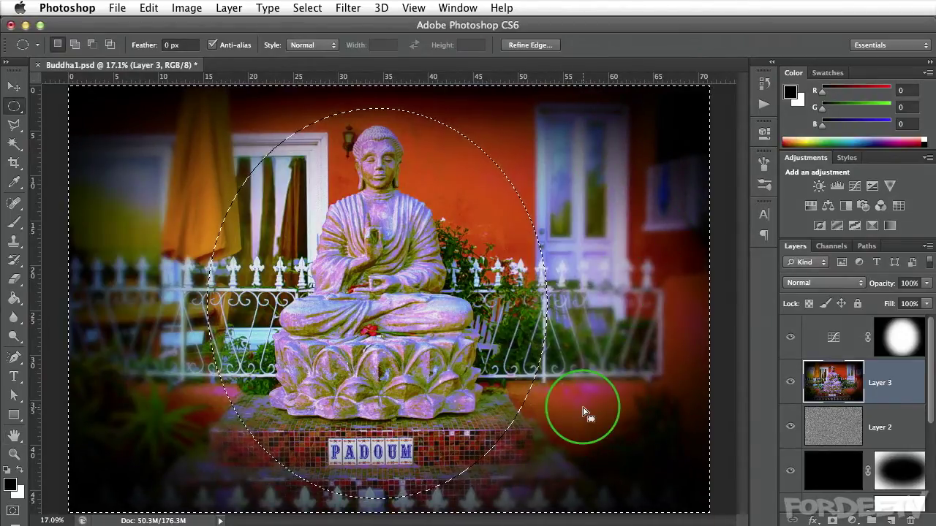
pyautogui.press('super+shift+i')
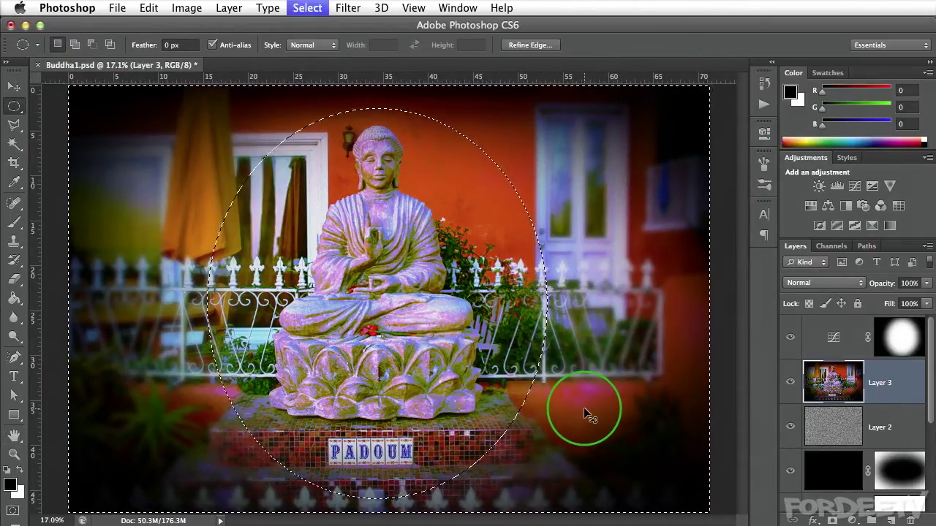
pyautogui.press('super+d')
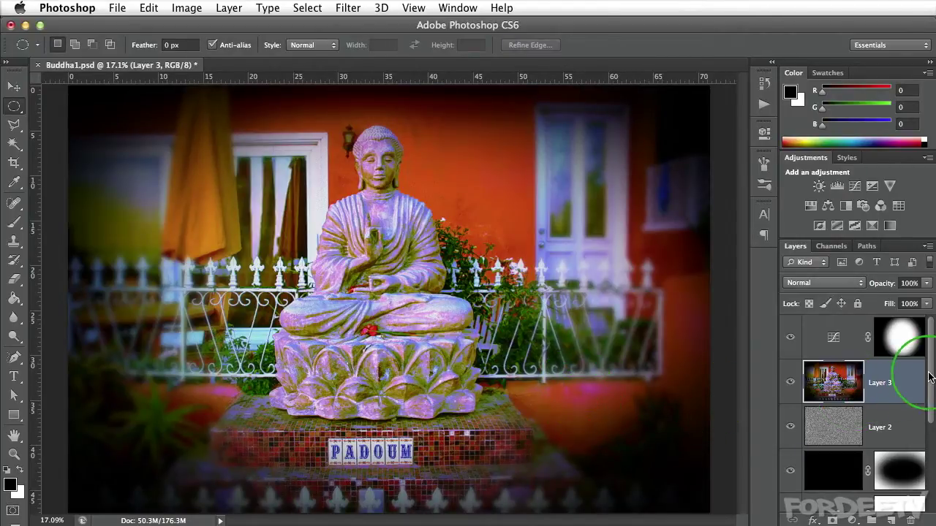
# Duplicate the Background layer, move the copy to the top of the layer stack, and hide it for a before-and-after comparison.
pyautogui.moveTo(930, 377); pyautogui.dragTo(930, 492)
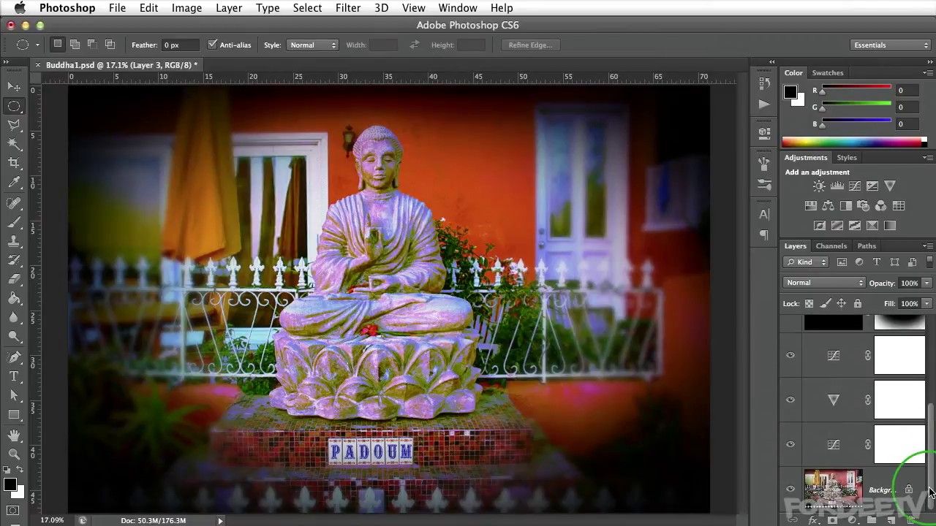
pyautogui.click(854, 487)
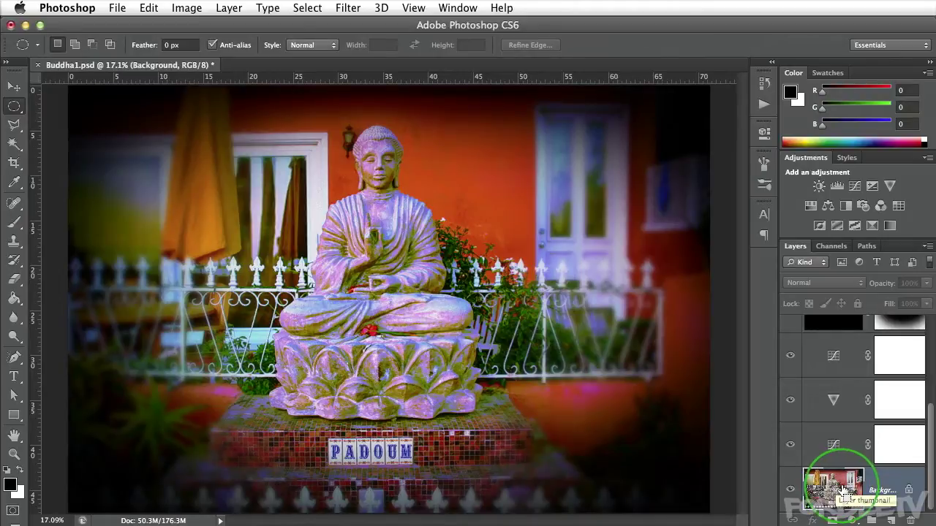
pyautogui.press('super+j')
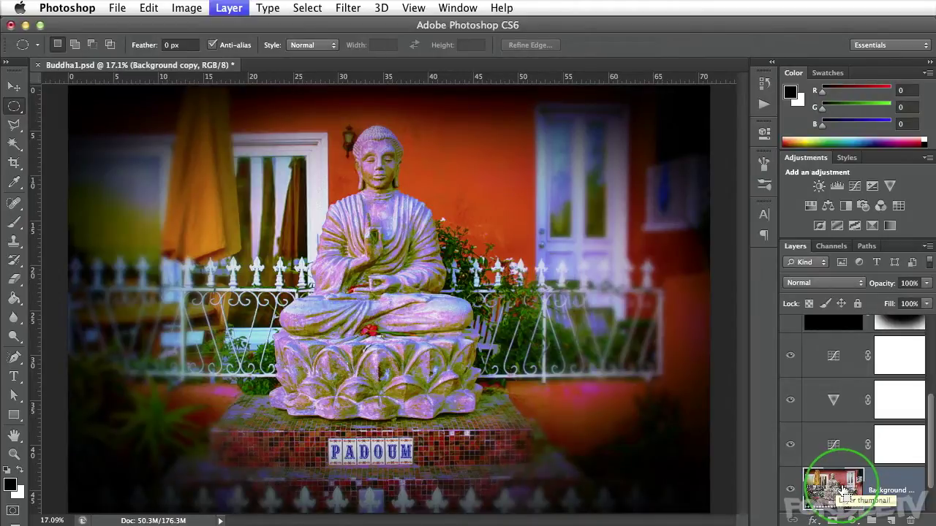
pyautogui.moveTo(836, 495); pyautogui.dragTo(839, 335)
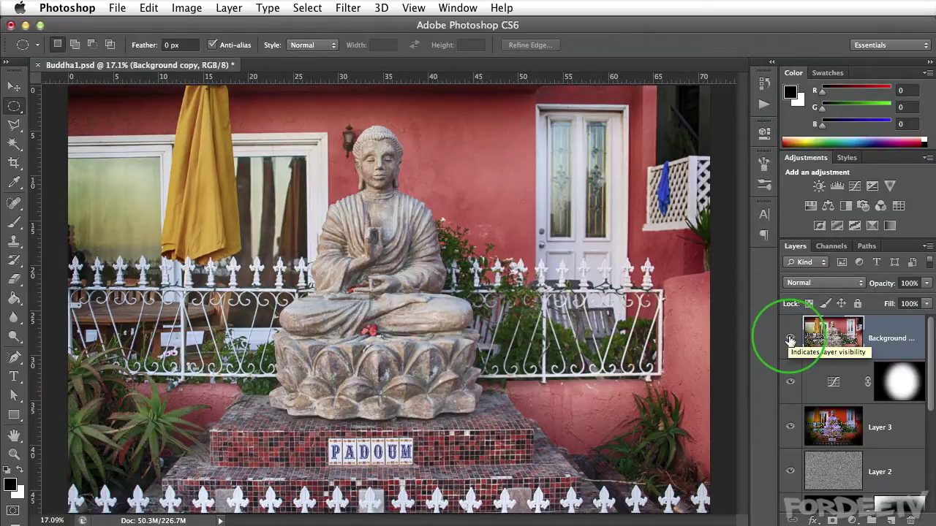
pyautogui.click(790, 340)
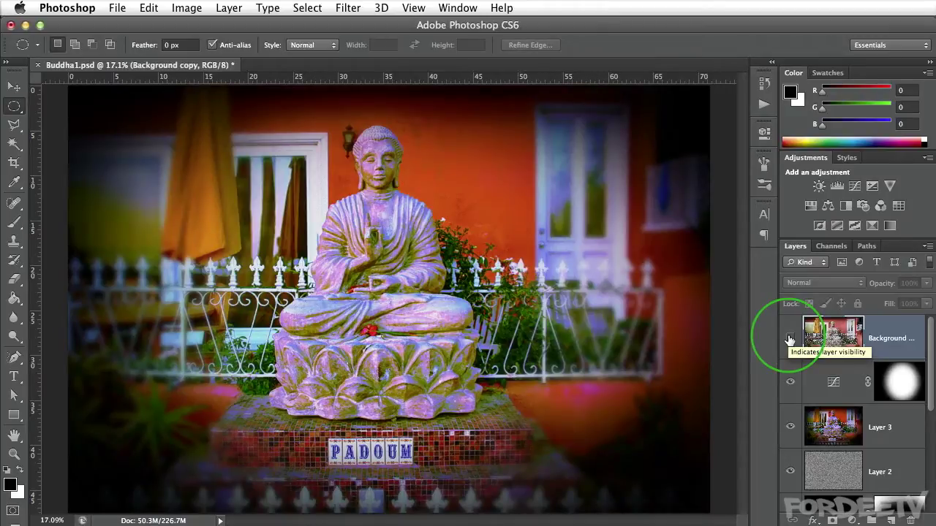